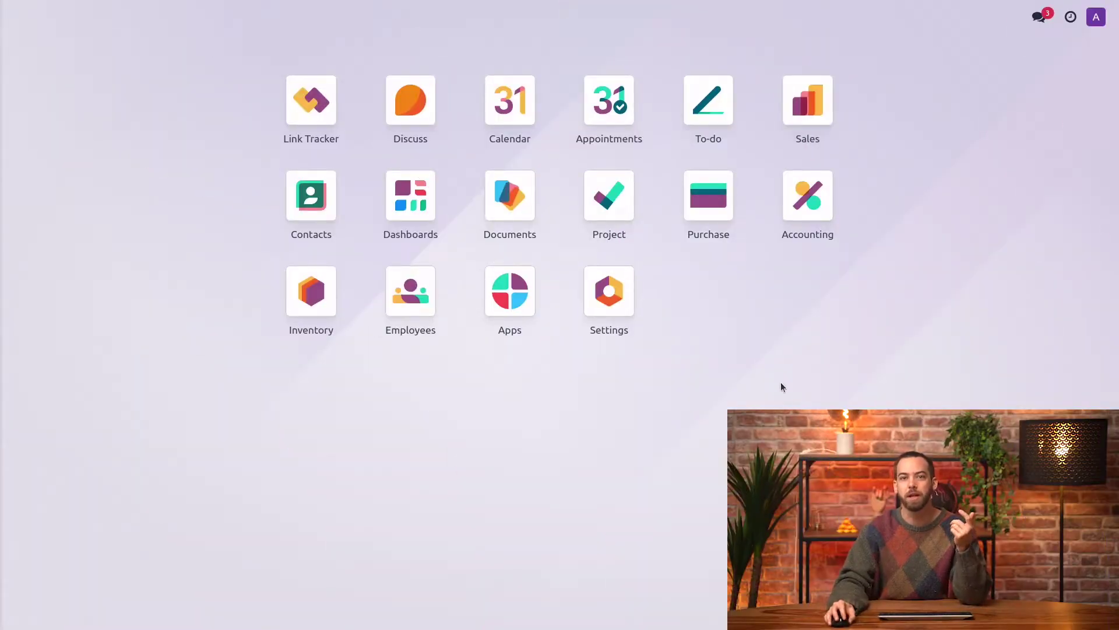
In Accounting settings, search 'analytic' to confirm Analytic Accounting is enabled.
left_click(808, 196)
left_click(480, 17)
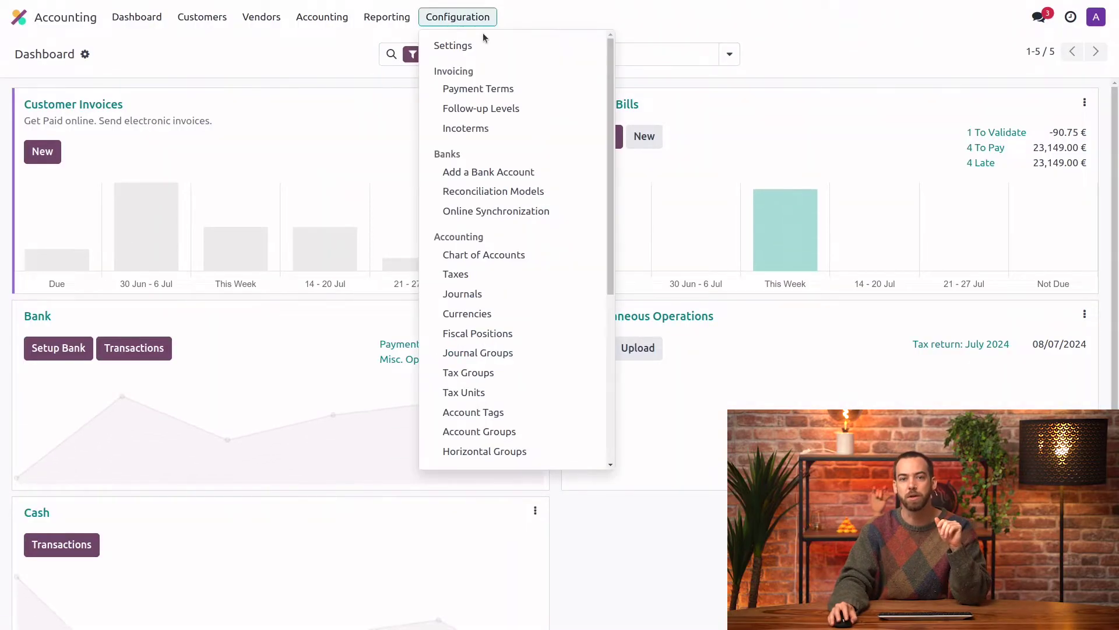
left_click(484, 43)
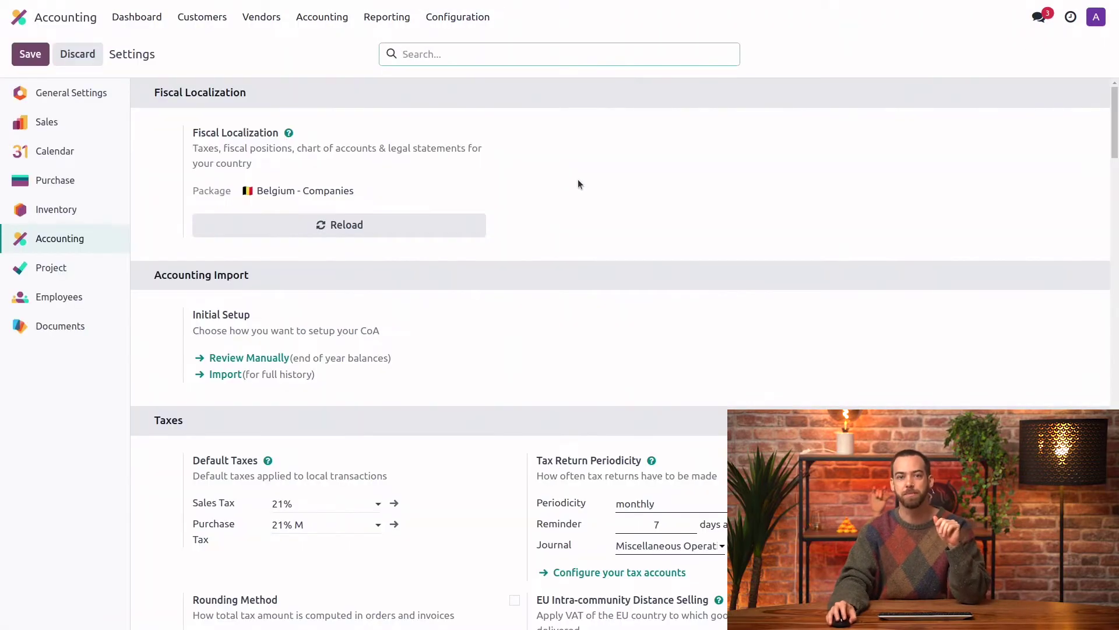
left_click(565, 50)
type("analytic")
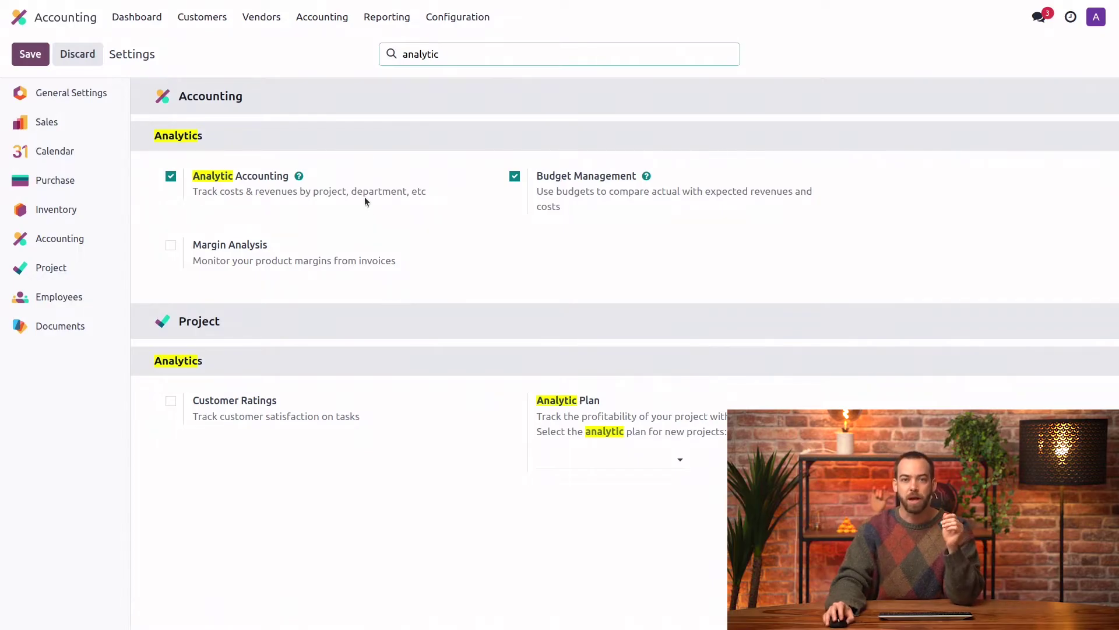
Show the Analytic Accounts list with its 10 accounts.
left_click(457, 23)
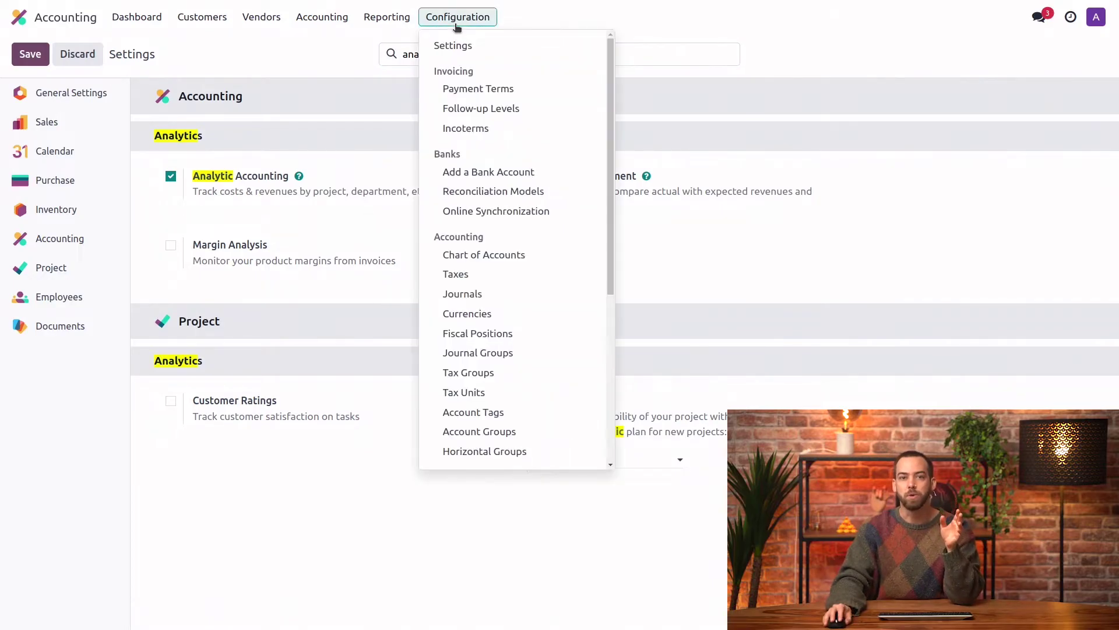
scroll(500, 310, "down", 5)
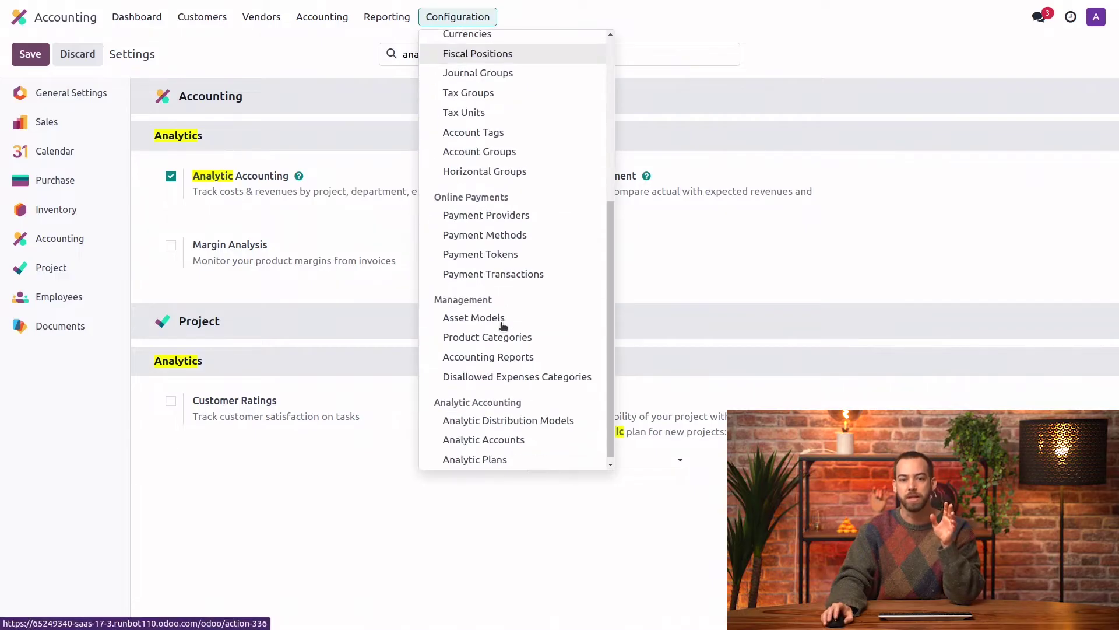
left_click(540, 437)
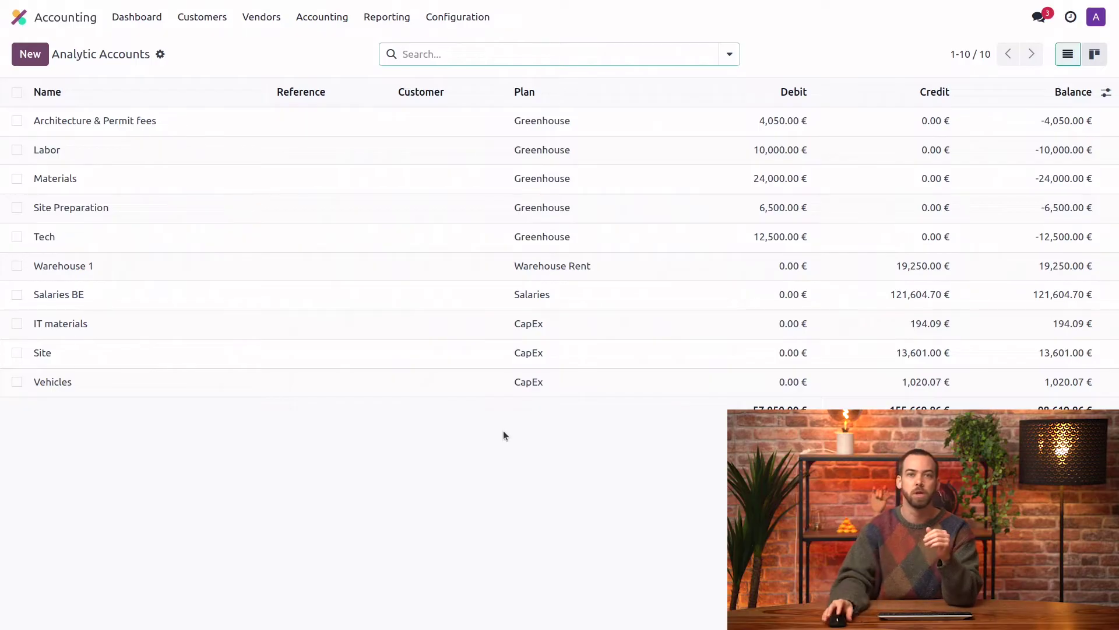
Go to the Analytic Plans list of five plans and start a new plan.
left_click(472, 26)
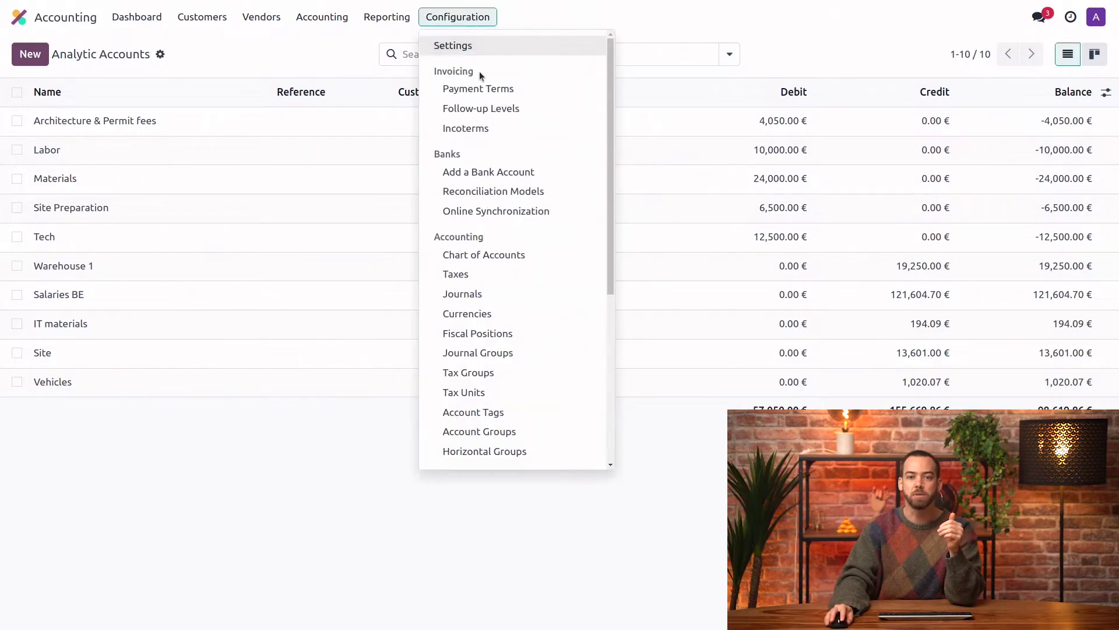
scroll(489, 219, "down", 5)
left_click(533, 454)
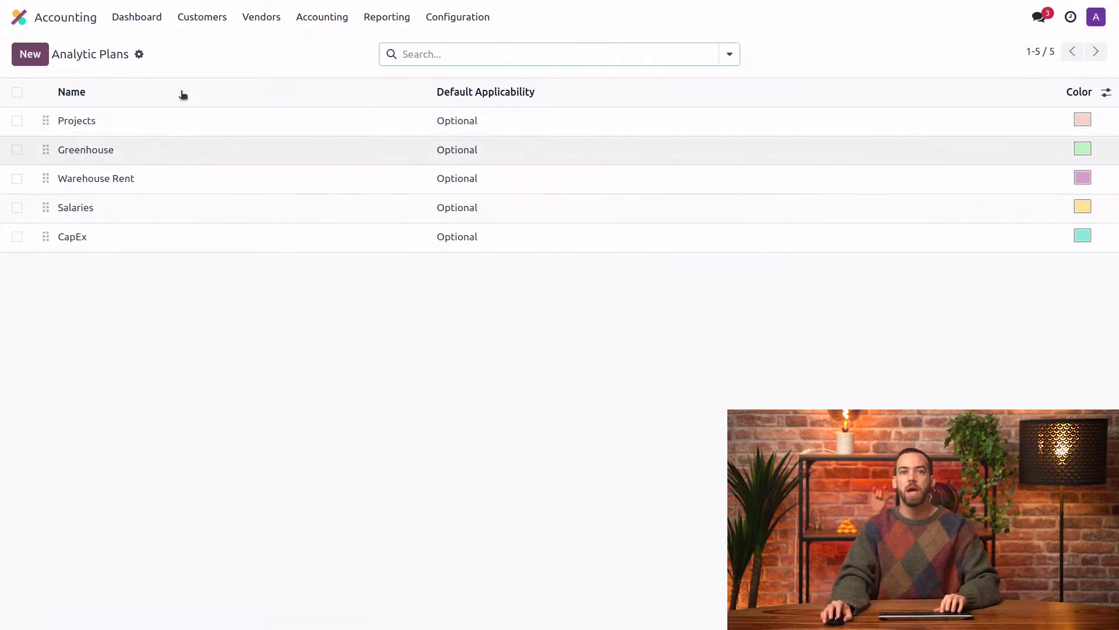
left_click(32, 54)
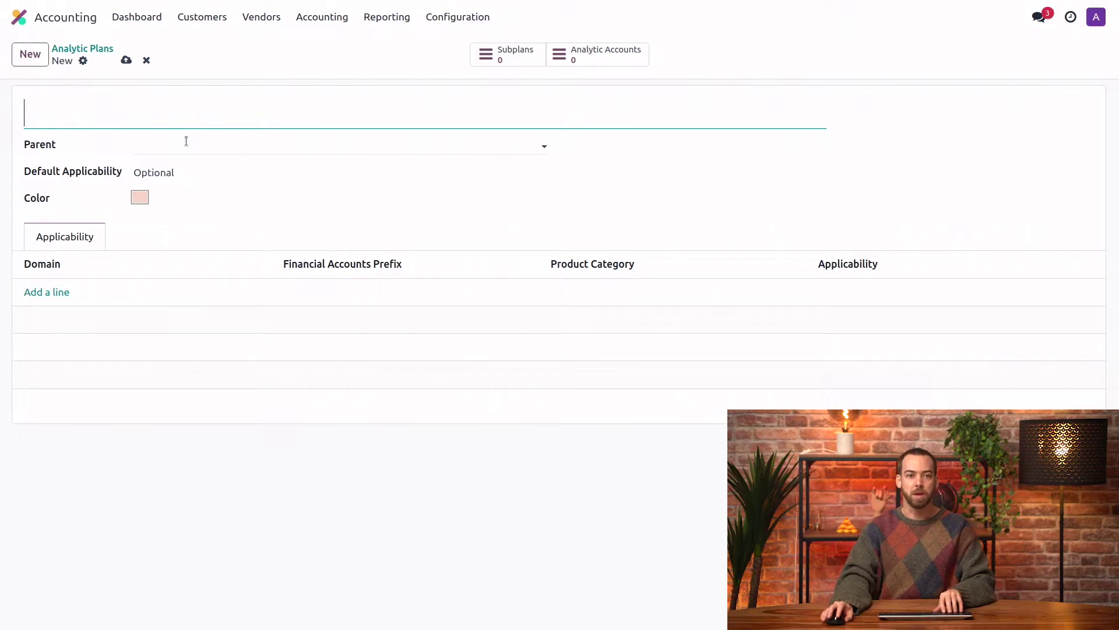
Name the plan 'Utilities' with Optional applicability, a teal colour and an empty applicability rule line.
type("Utili")
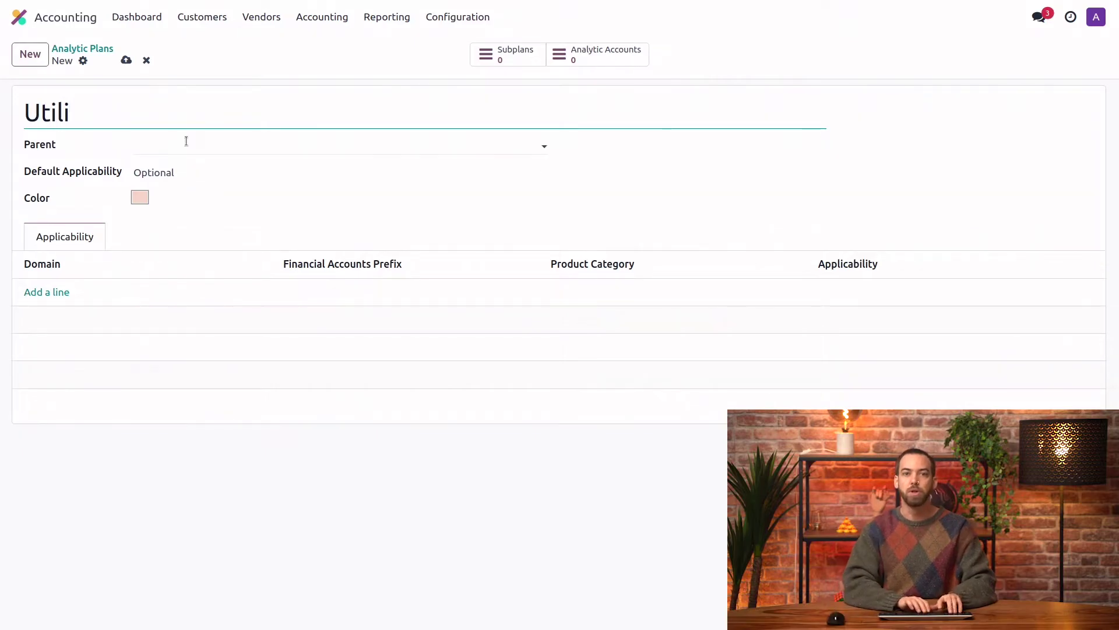
type("ties")
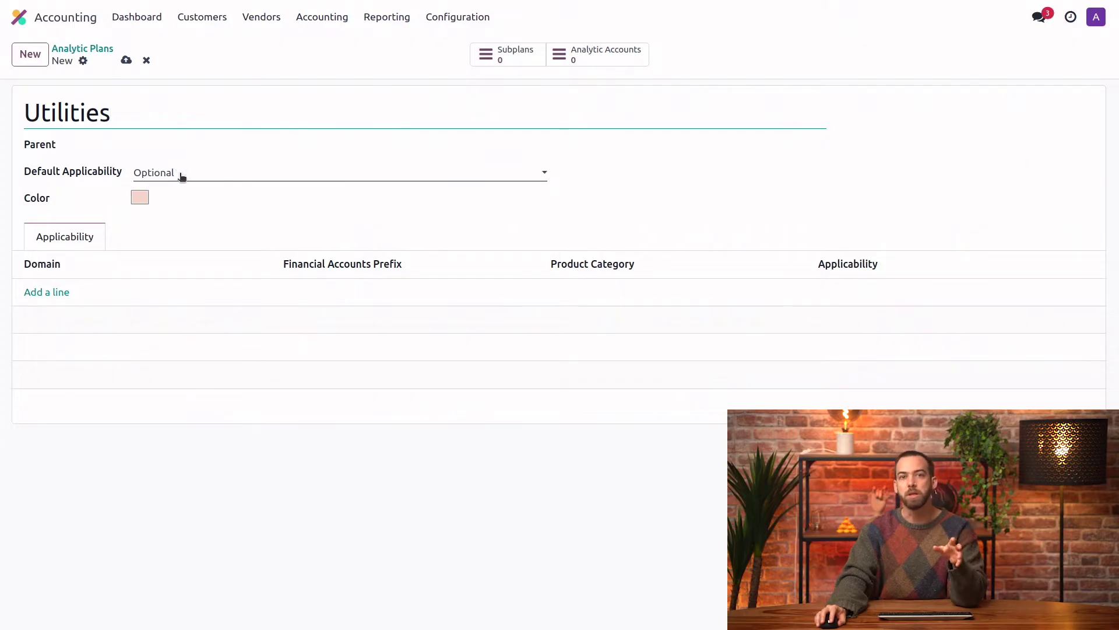
left_click(181, 178)
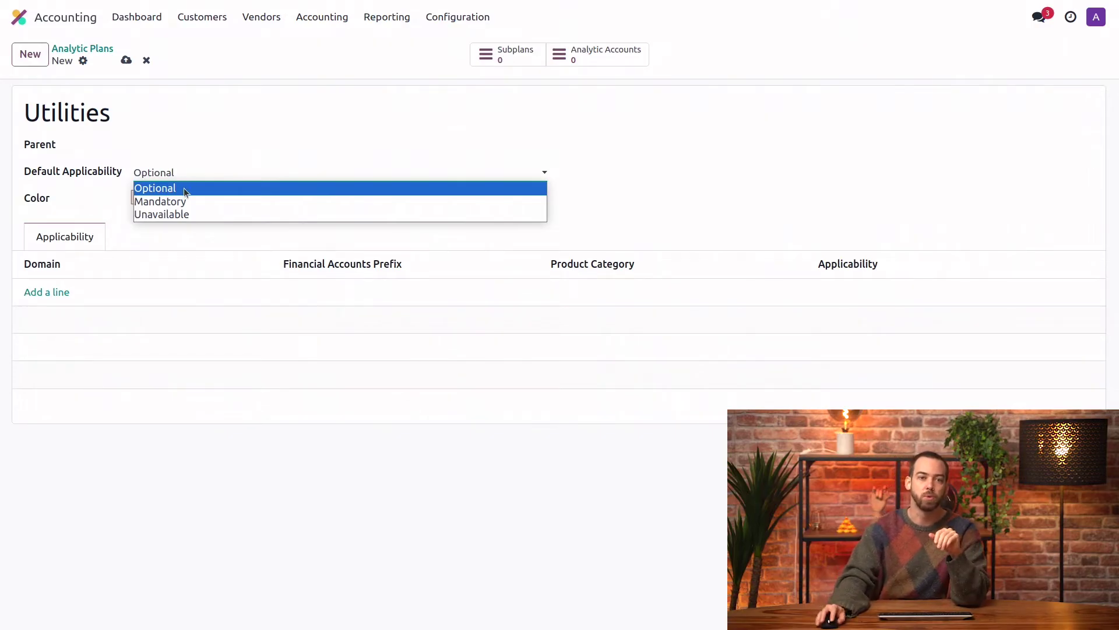
left_click(185, 191)
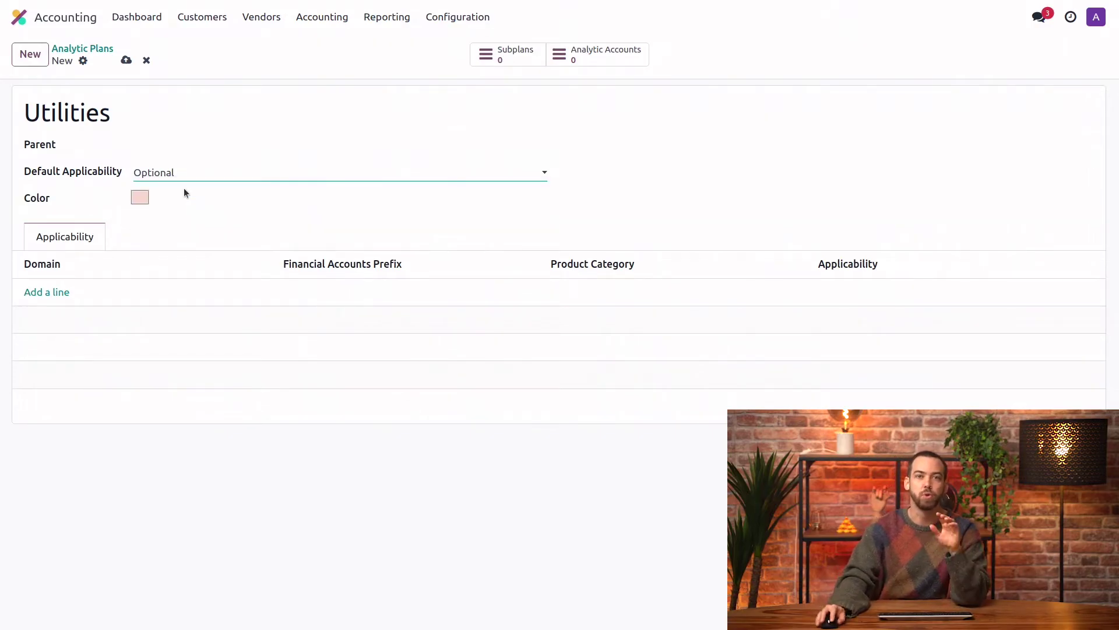
left_click(143, 203)
left_click(293, 198)
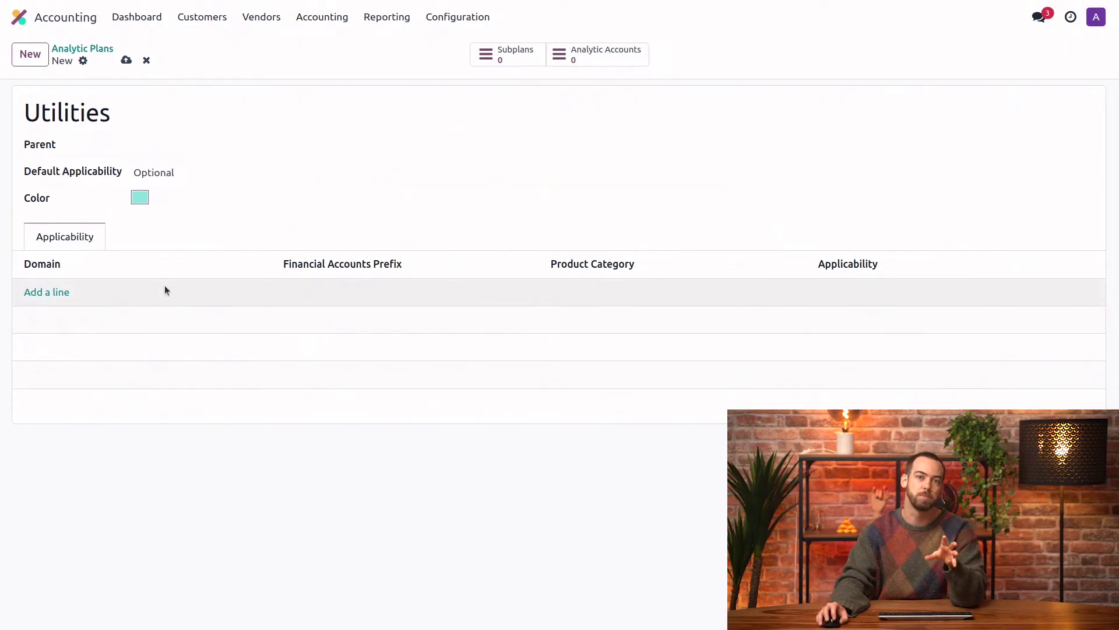
left_click(59, 292)
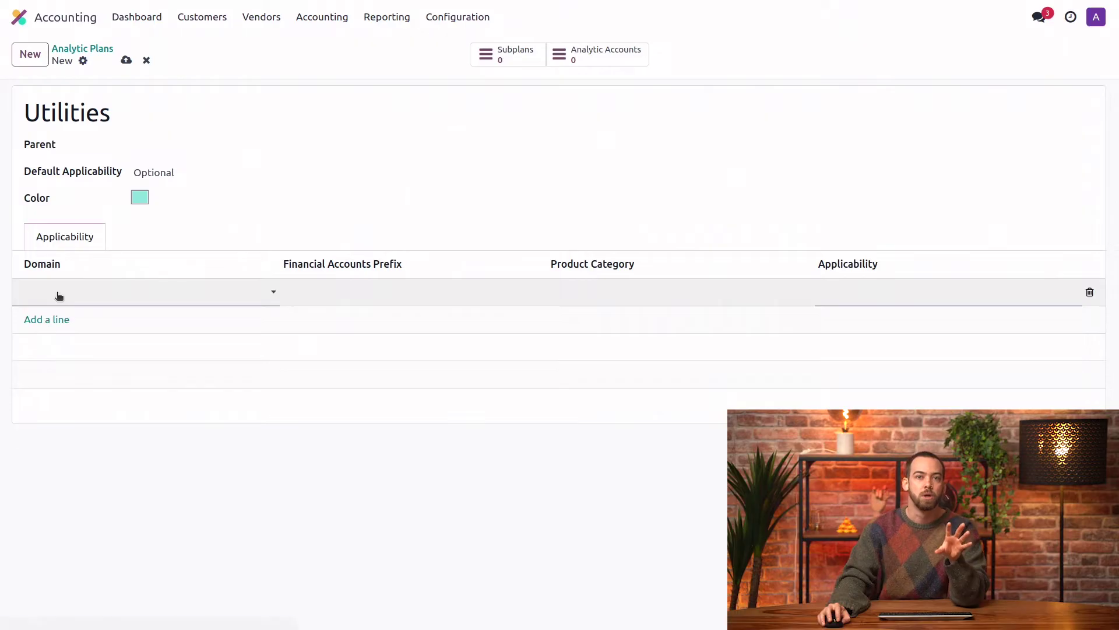
left_click(99, 294)
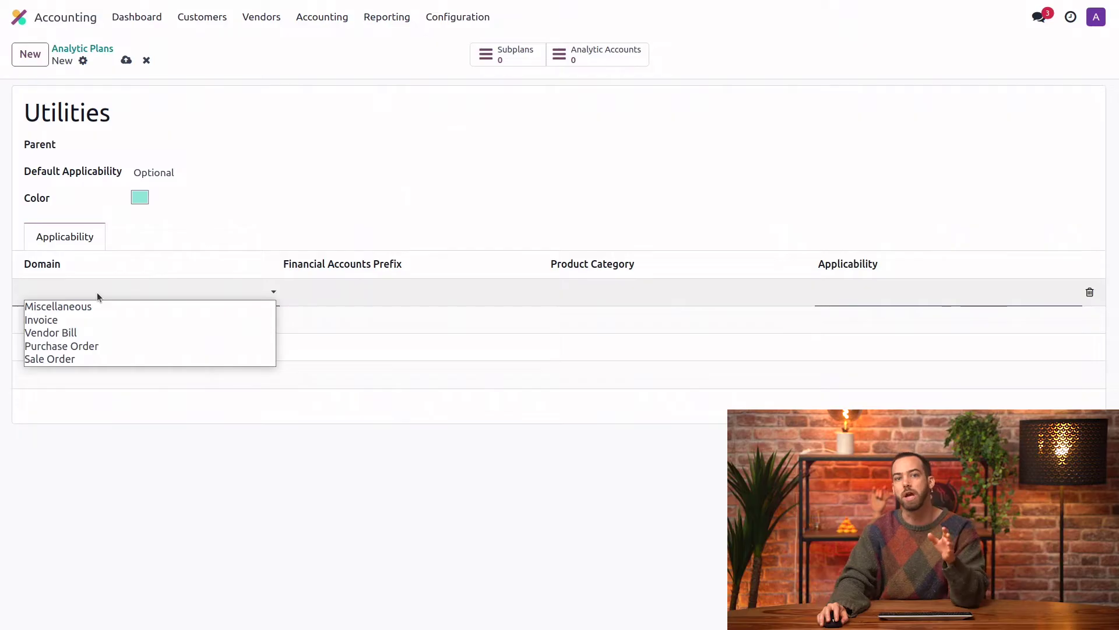
left_click(120, 334)
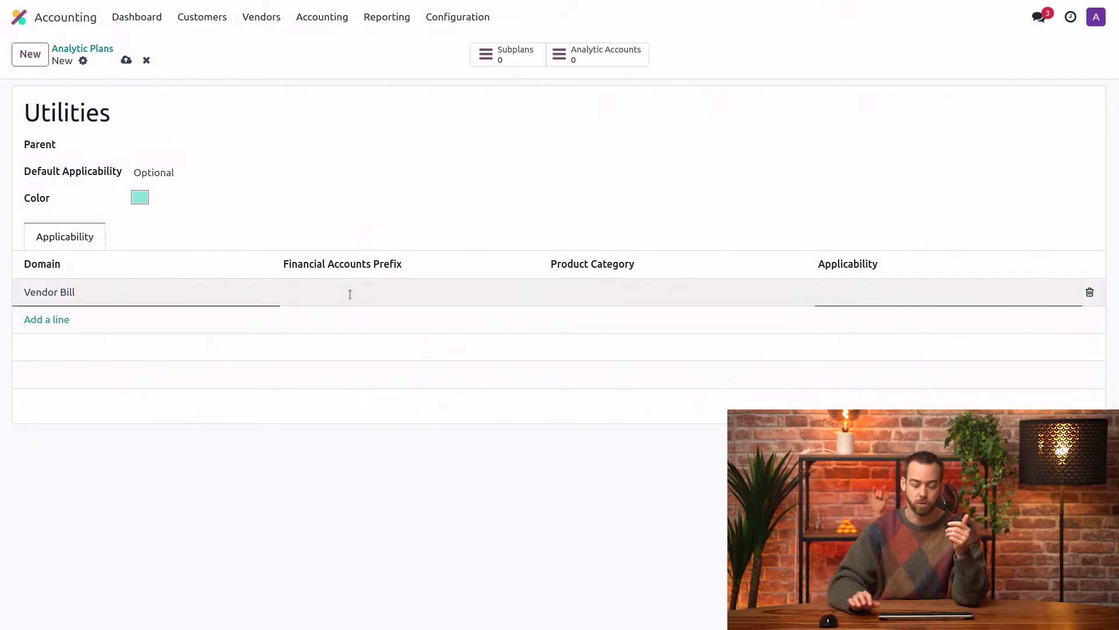
type("12")
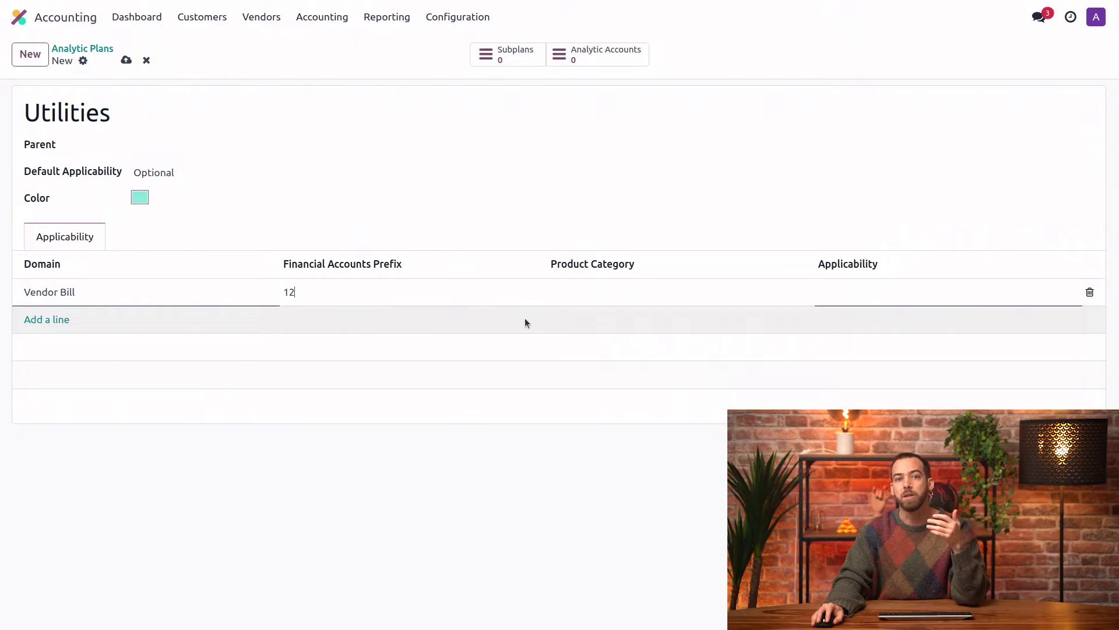
left_click(581, 292)
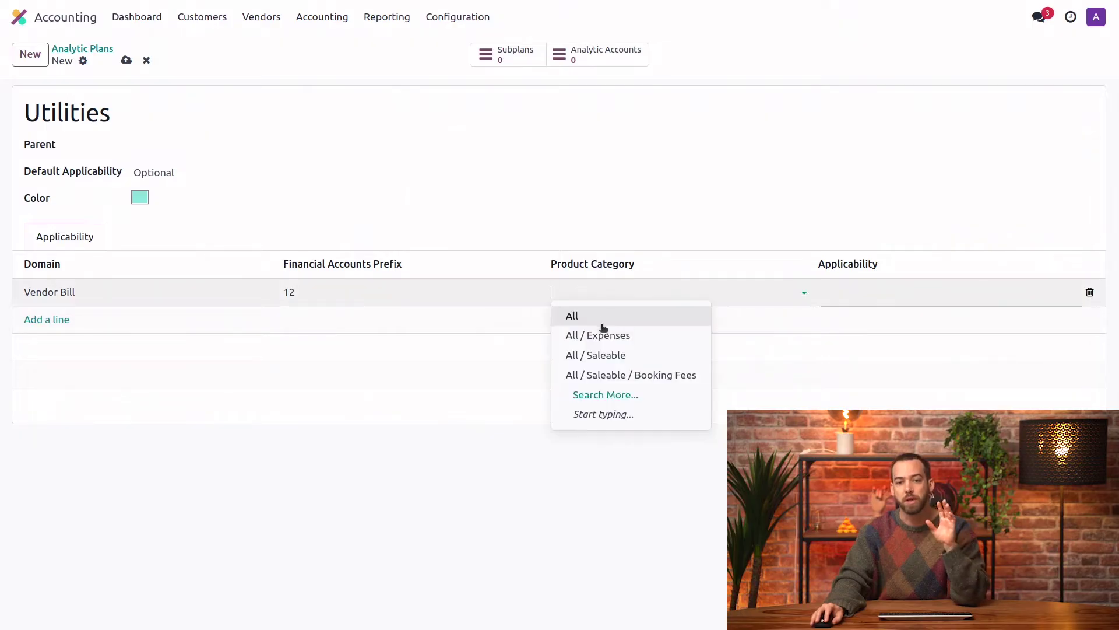
left_click(645, 336)
left_click(886, 296)
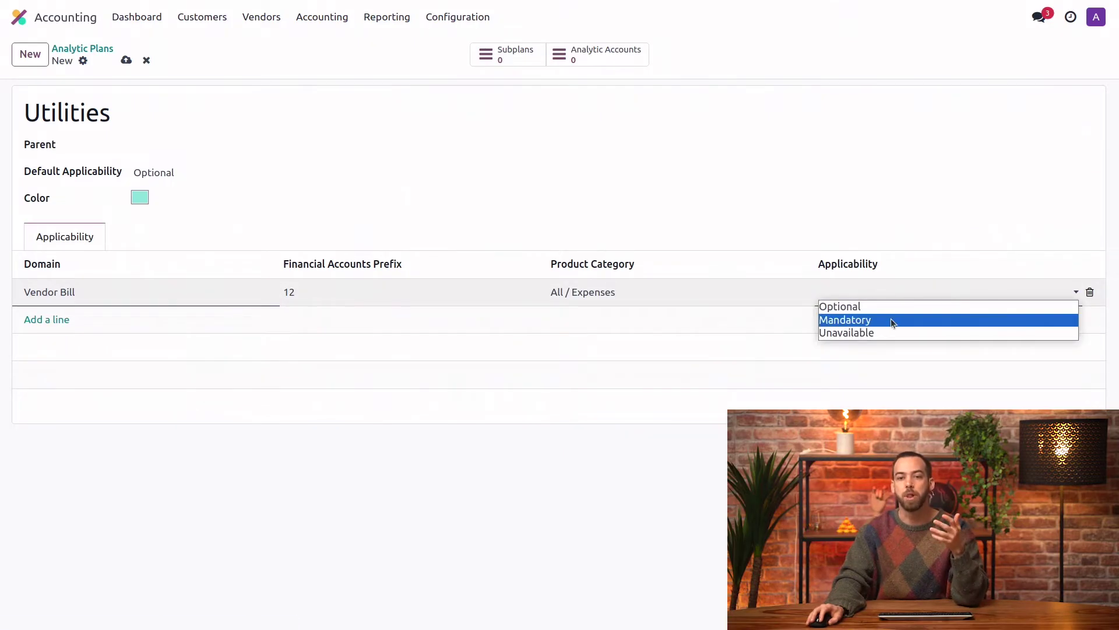
left_click(890, 318)
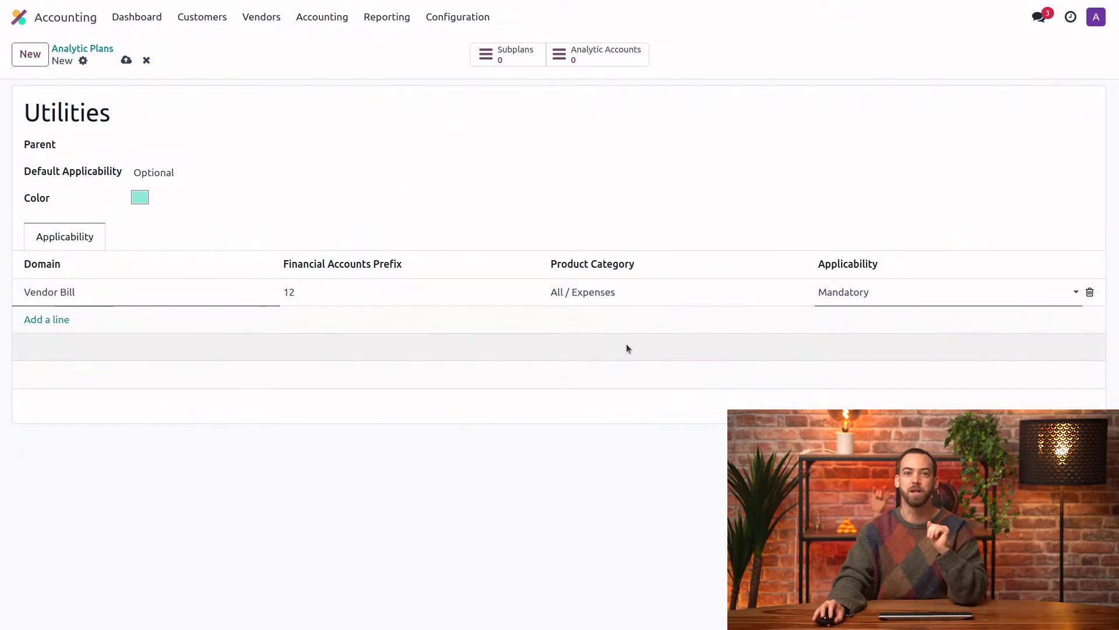
left_click(1089, 293)
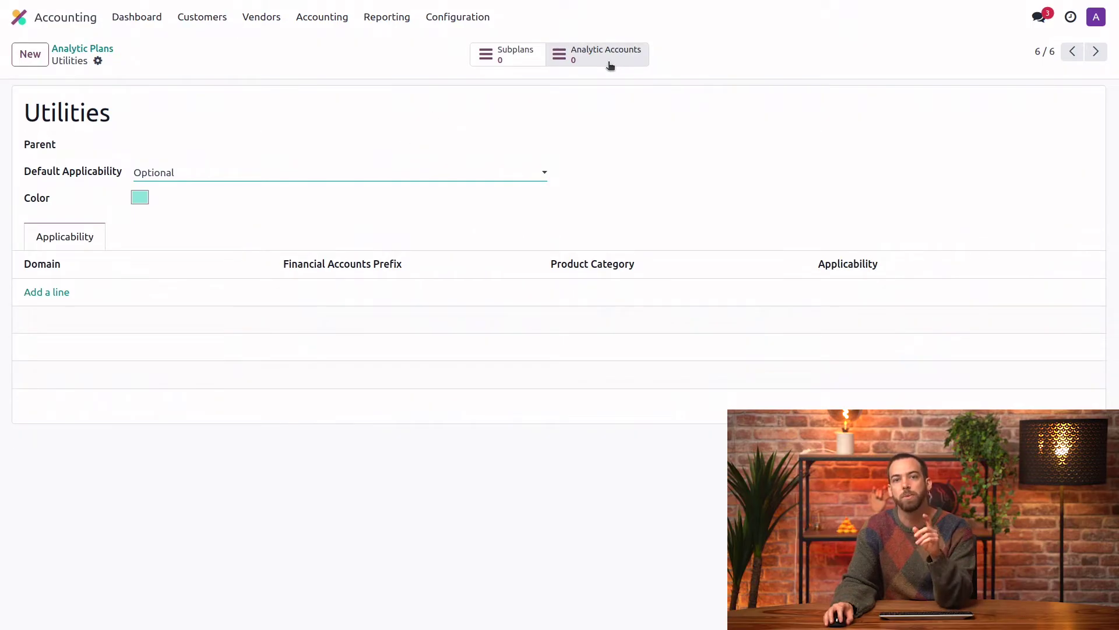
From the Utilities plan's empty accounts list, start a new analytic account preset to Utilities.
left_click(610, 66)
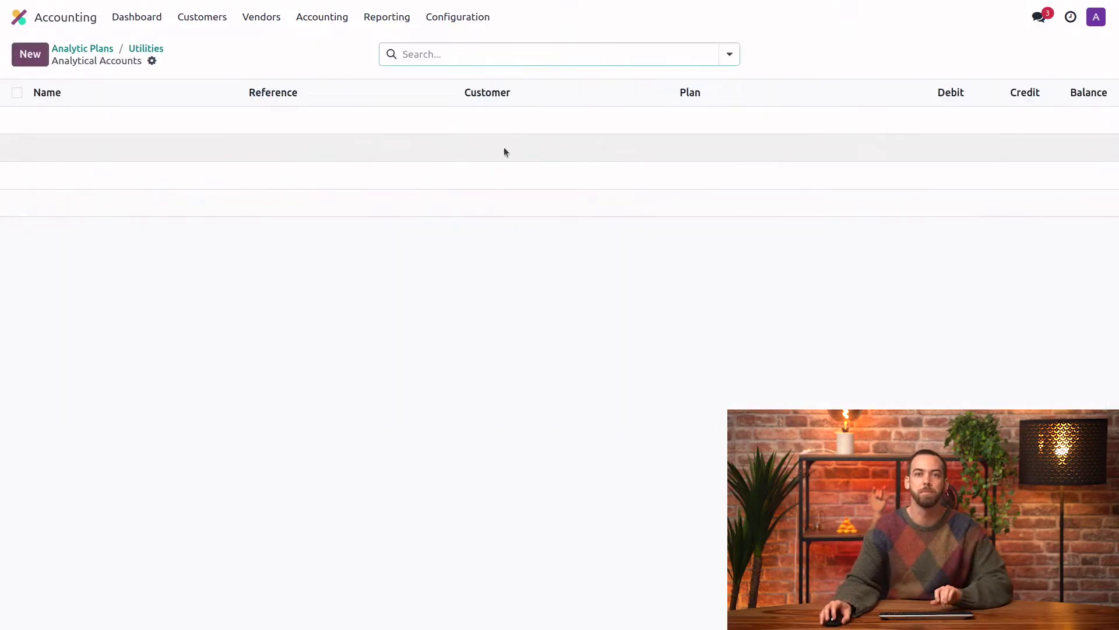
left_click(31, 56)
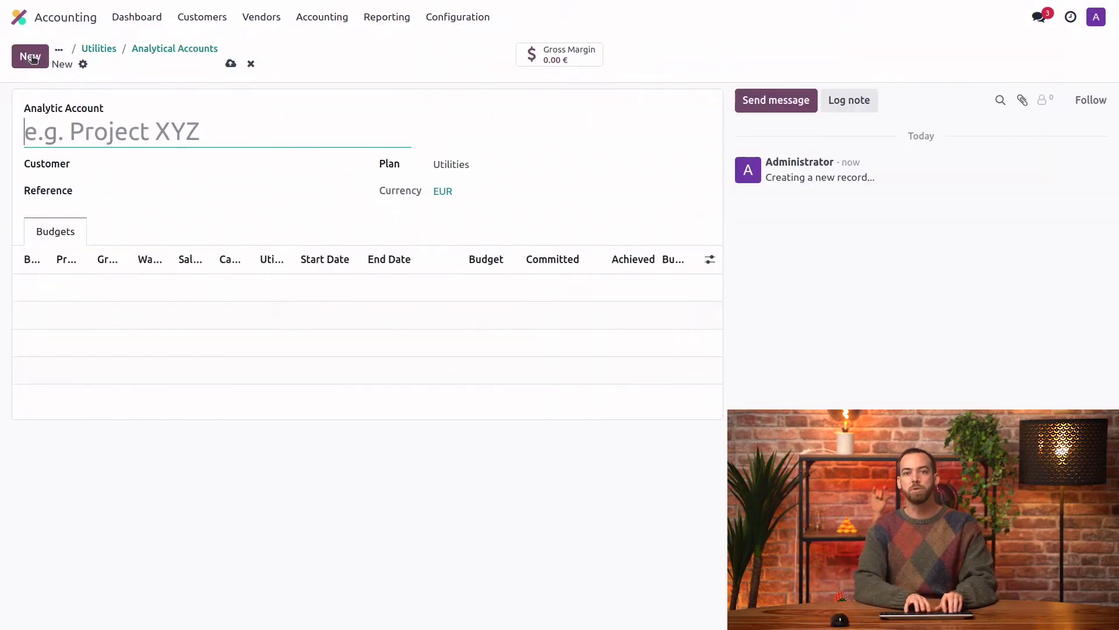
Create analytic accounts Electricity, Internet, Gas and Water under Utilities, saving Water last.
type("Electricity")
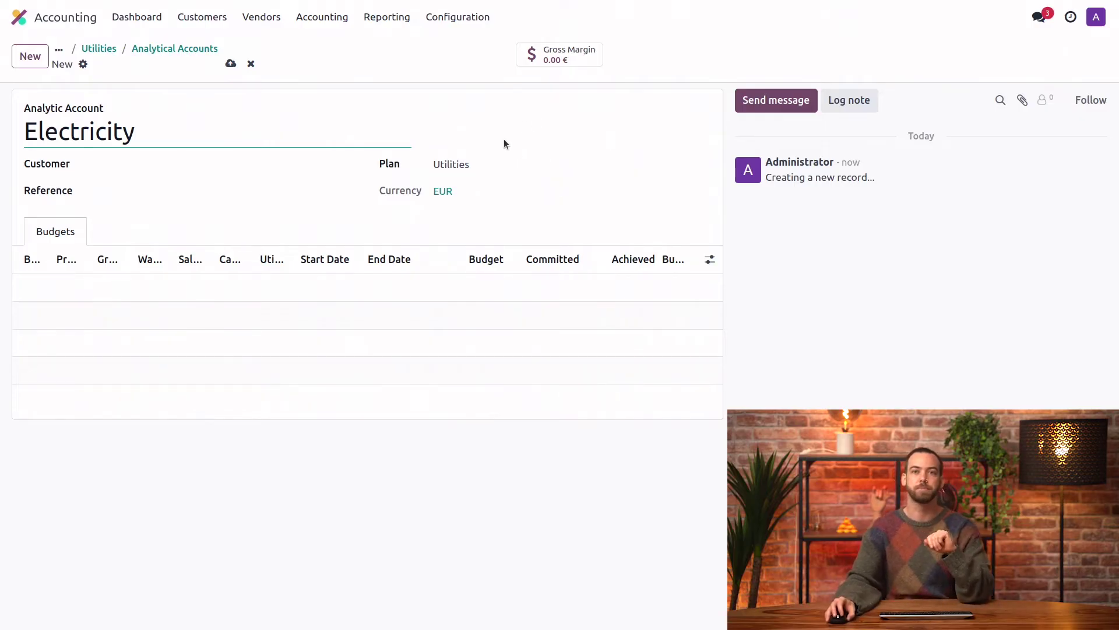
left_click(37, 63)
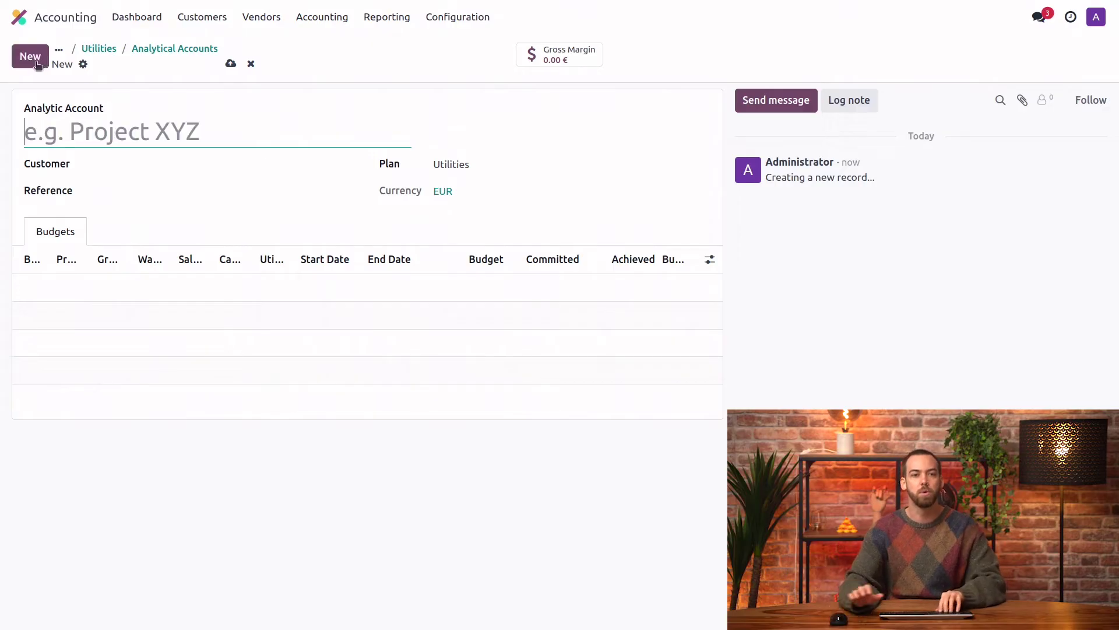
type("Internet")
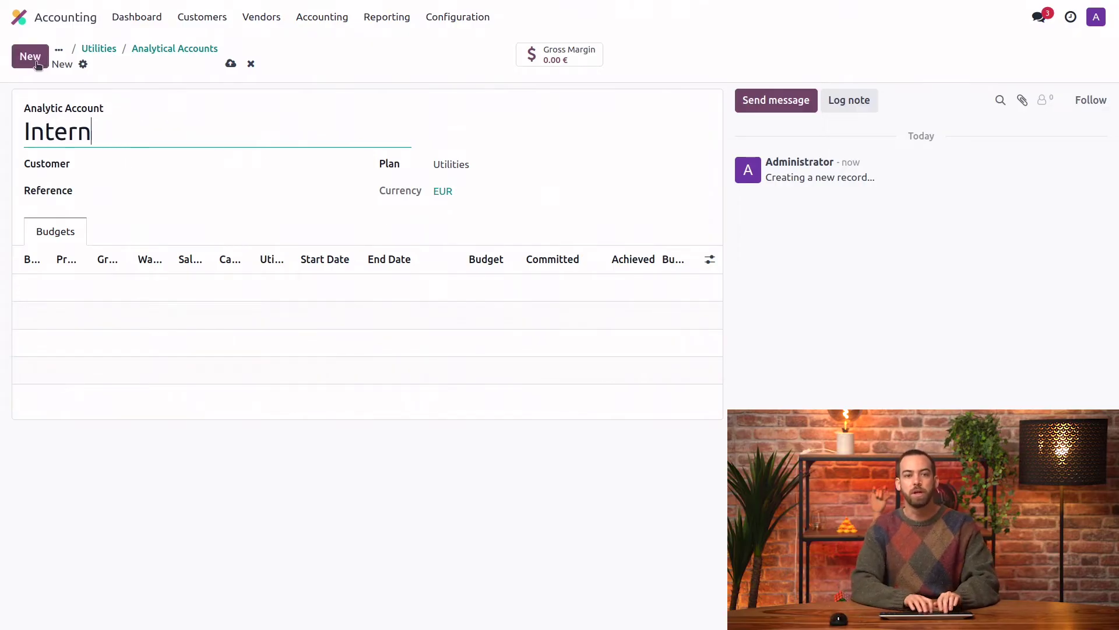
left_click(36, 63)
type("Gas")
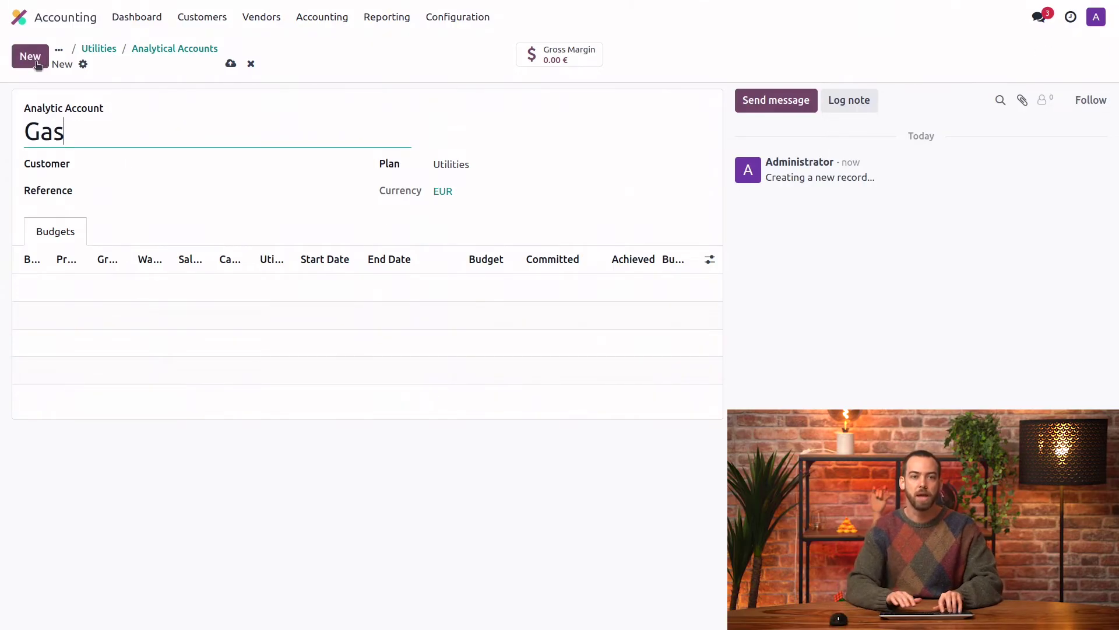
left_click(36, 63)
type("Water")
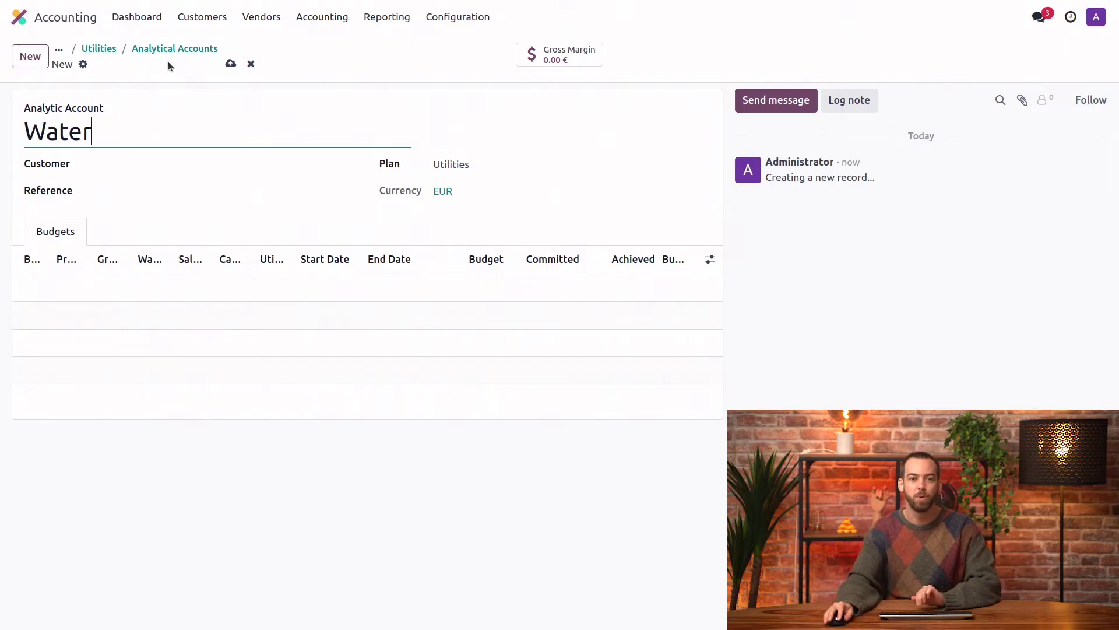
left_click(231, 64)
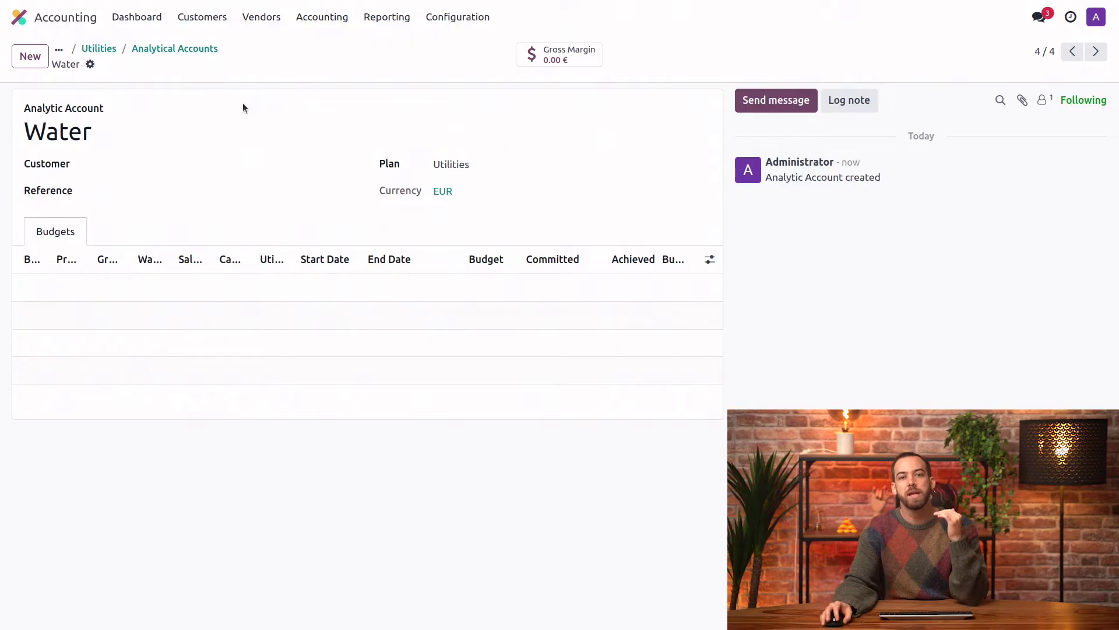
Start a new vendor bill with G&E Supplier as the vendor.
left_click(259, 17)
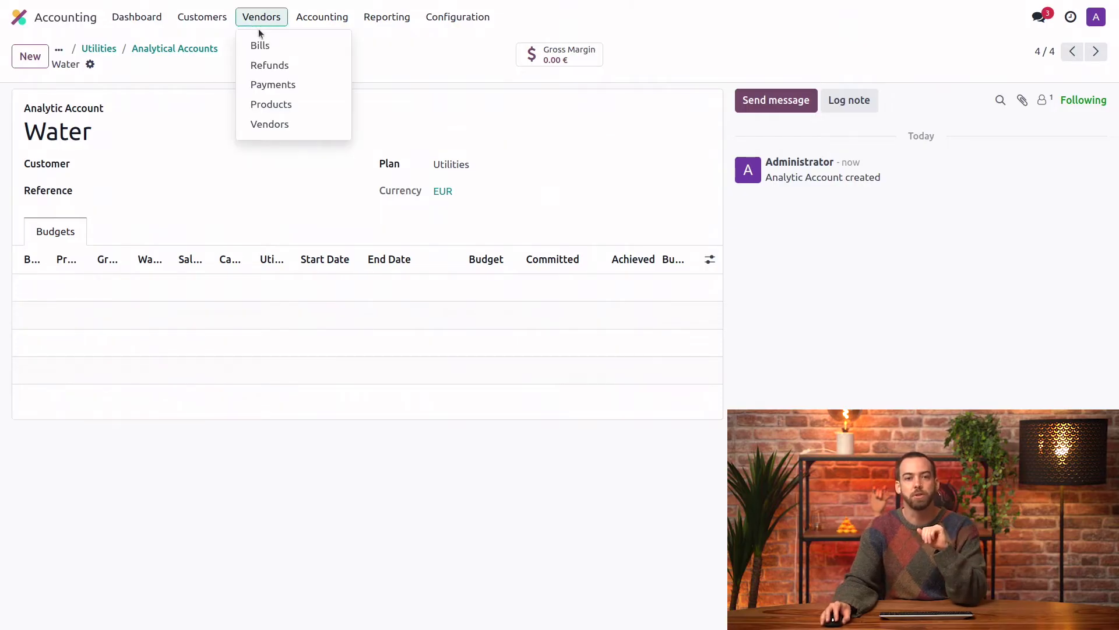
left_click(266, 43)
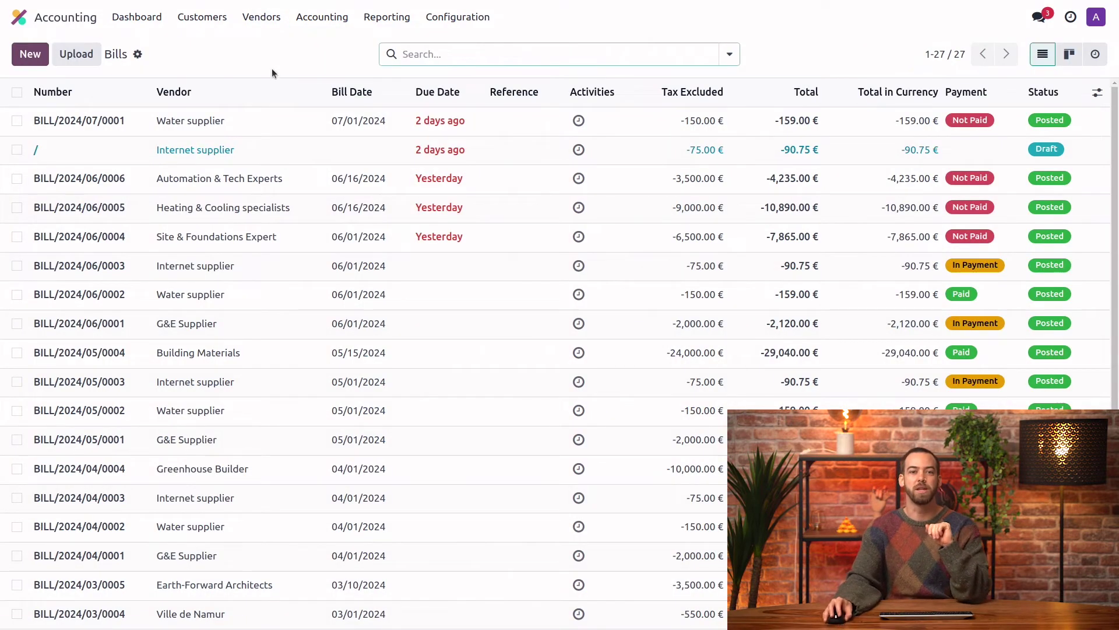
left_click(30, 54)
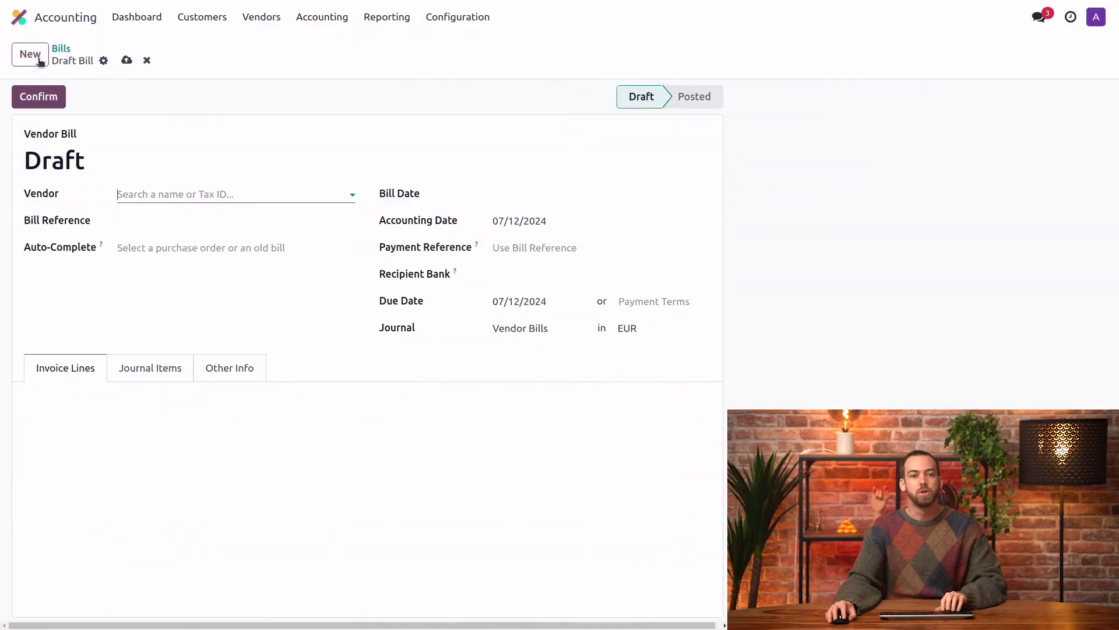
left_click(175, 193)
left_click(210, 226)
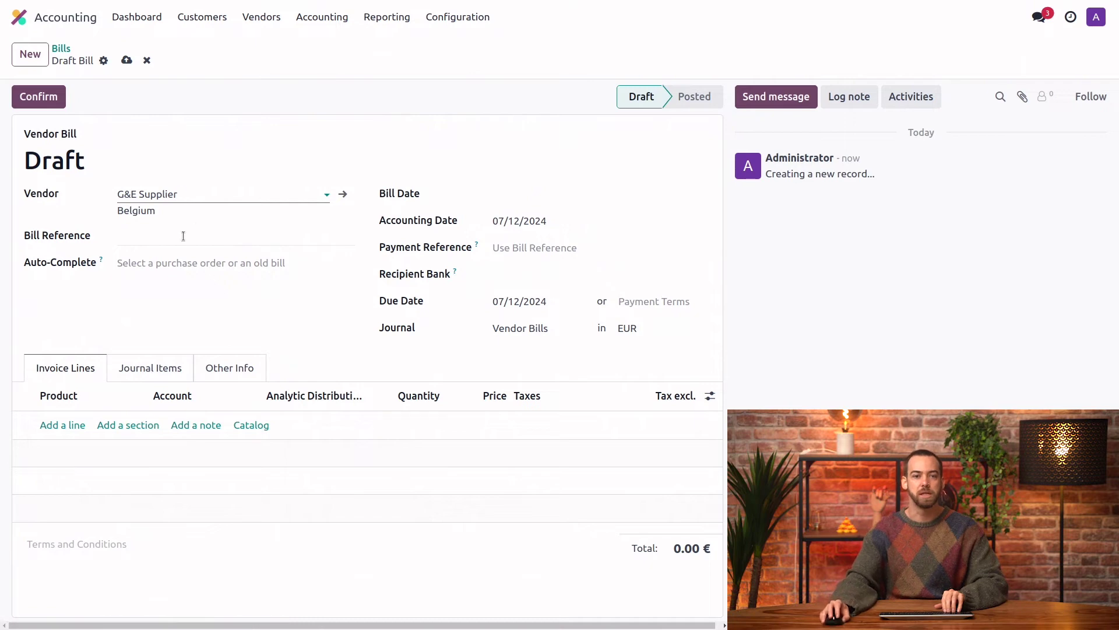
Add a Gas product line at 500.00 € to the bill.
left_click(61, 425)
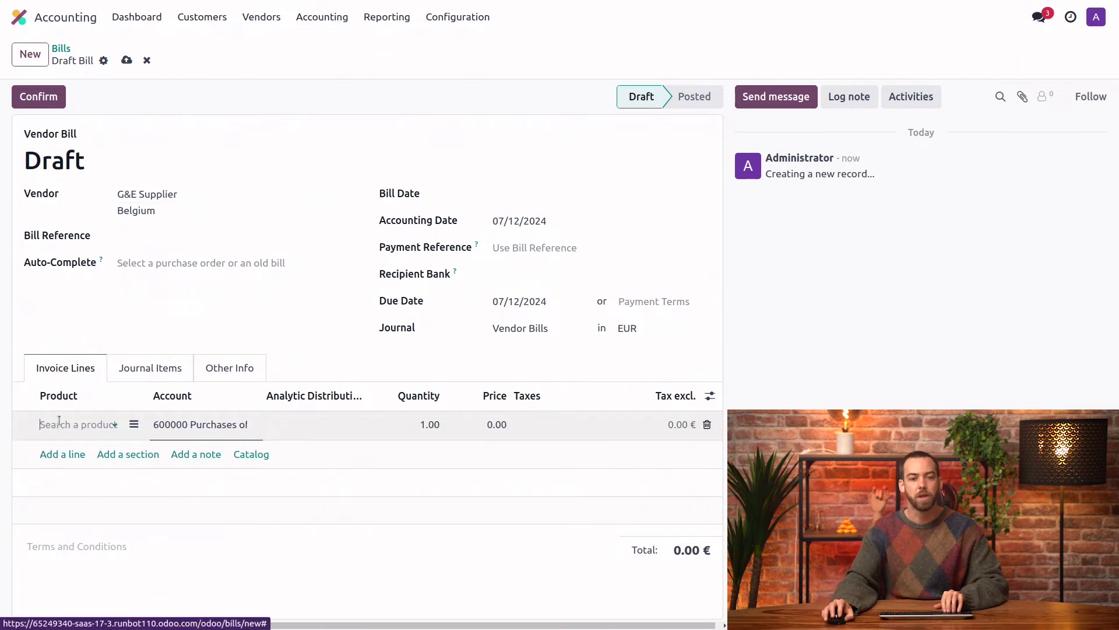
type("gas")
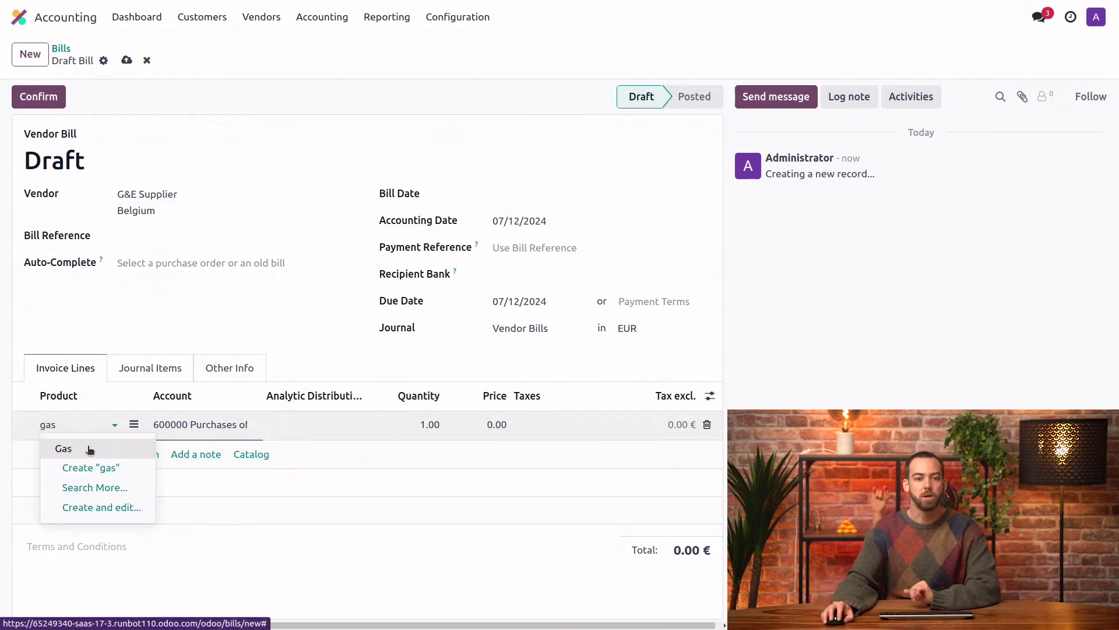
left_click(93, 447)
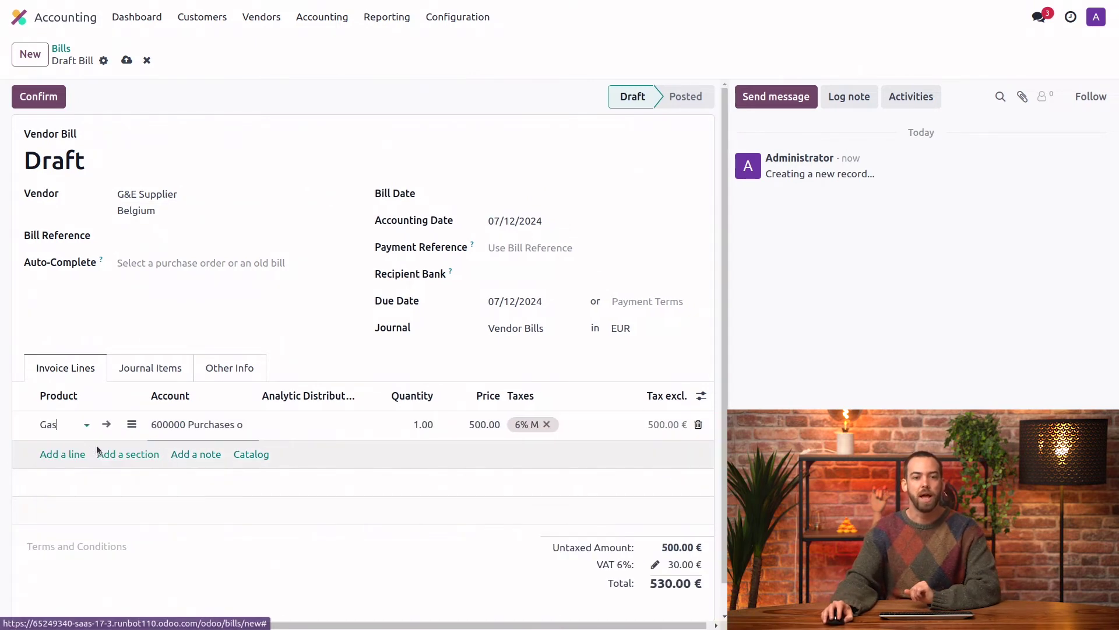
Allocate the Gas line 100% to the Gas analytic account and start a distribution model with prefix 600.
left_click(331, 432)
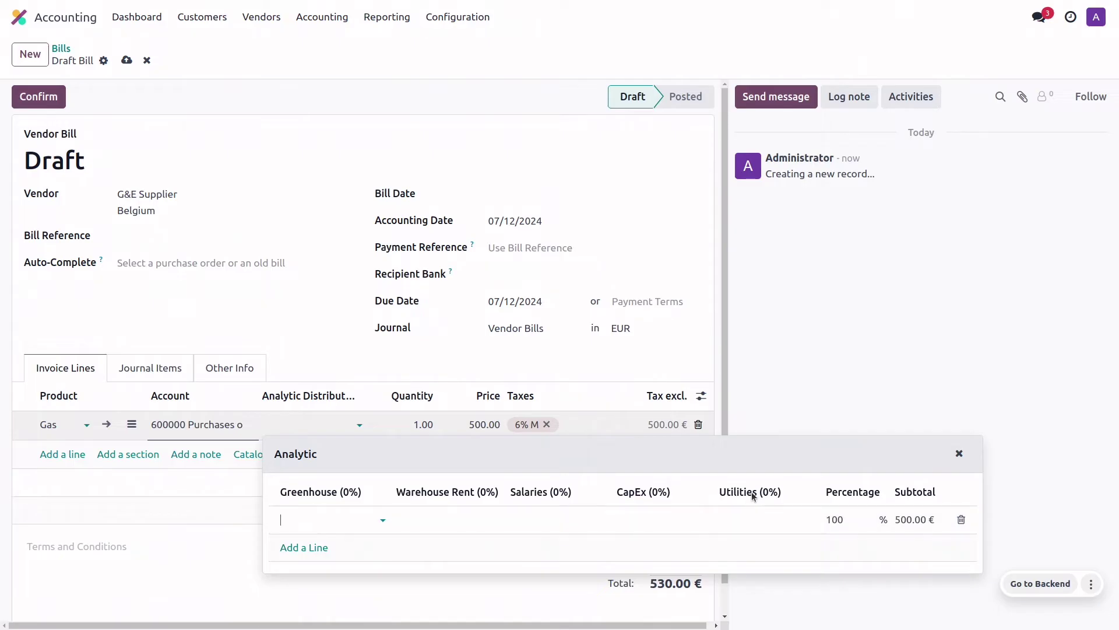
left_click(752, 521)
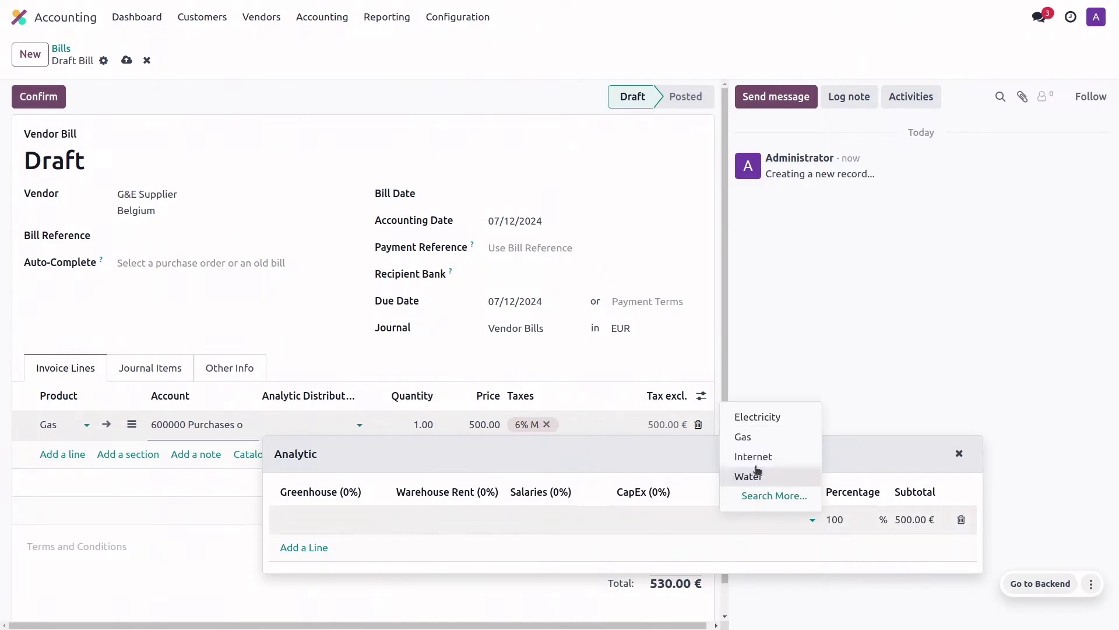
left_click(757, 437)
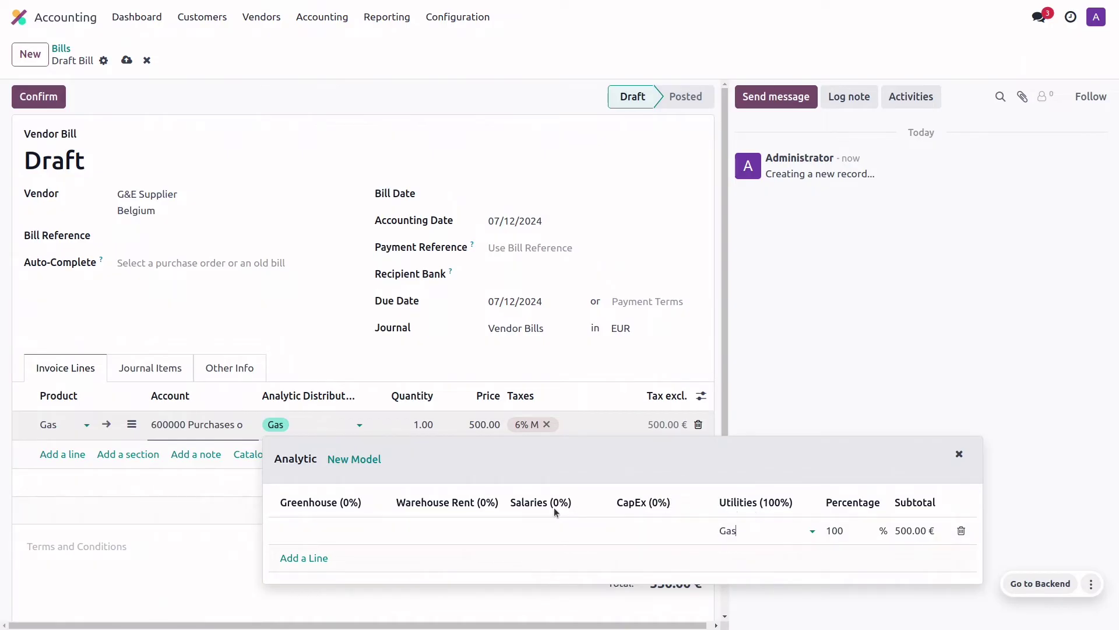
left_click(354, 459)
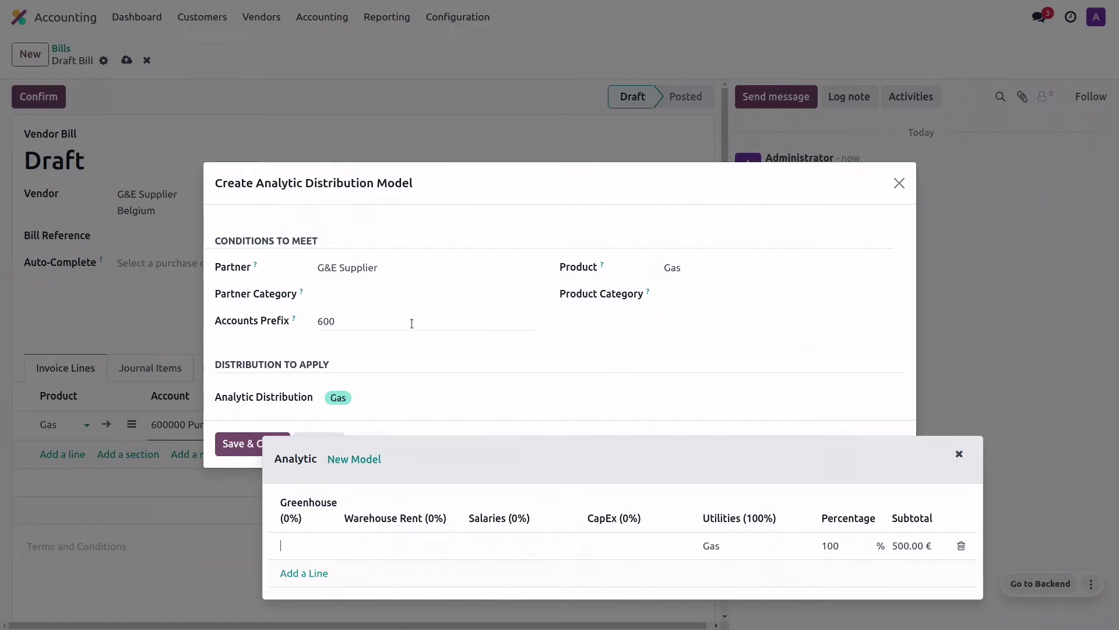
Save the Gas distribution model and add a second invoice line on account 600000.
left_click(237, 447)
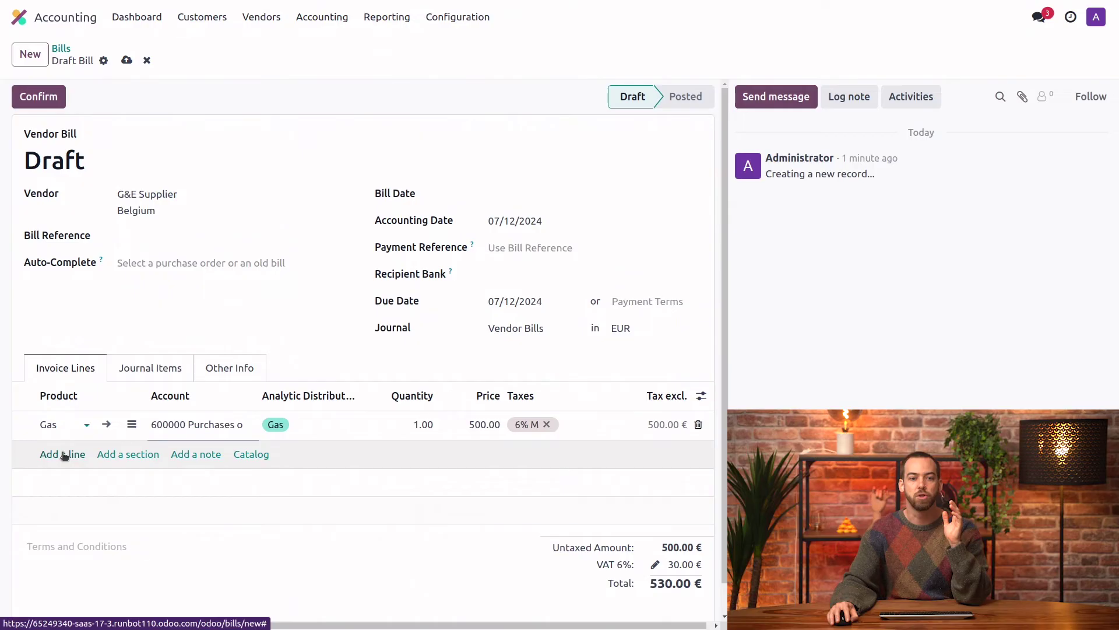
left_click(64, 455)
Set the second line's product to Gas, auto-filling the Gas analytic distribution at 500.00 €.
type("gas")
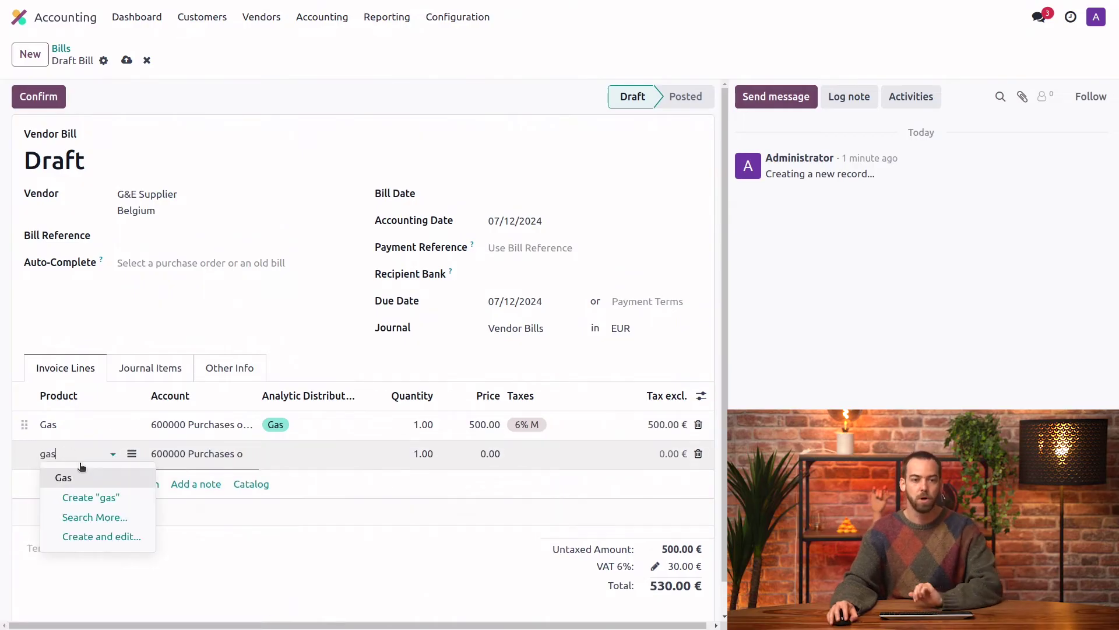
left_click(67, 477)
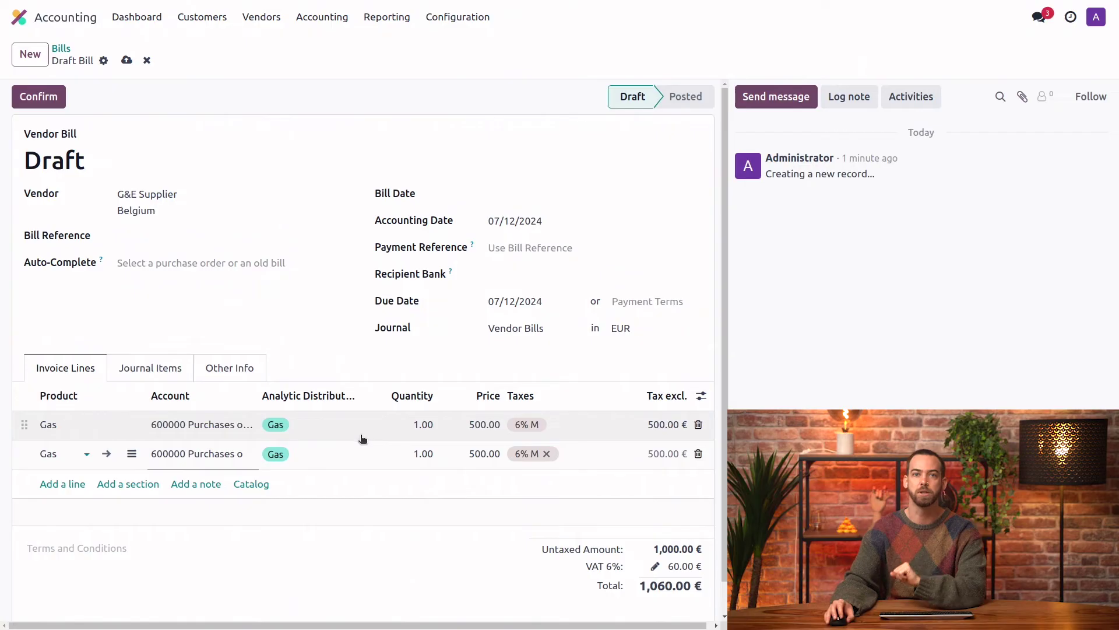
Replace the duplicate Gas line with a 1,500.00 € Electricity product line.
left_click(699, 455)
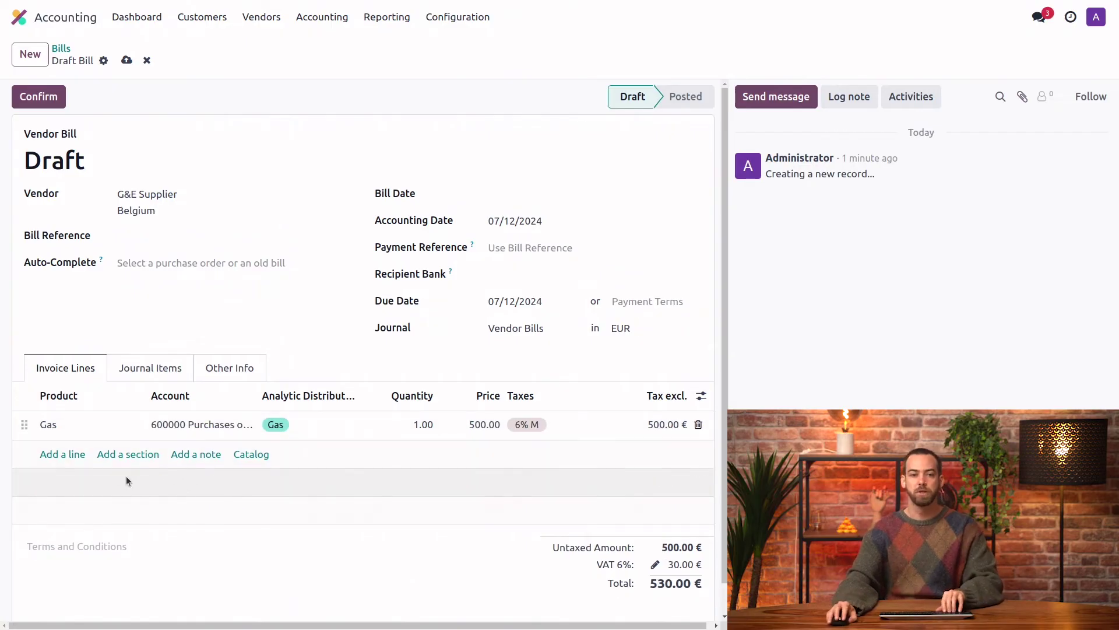
left_click(57, 454)
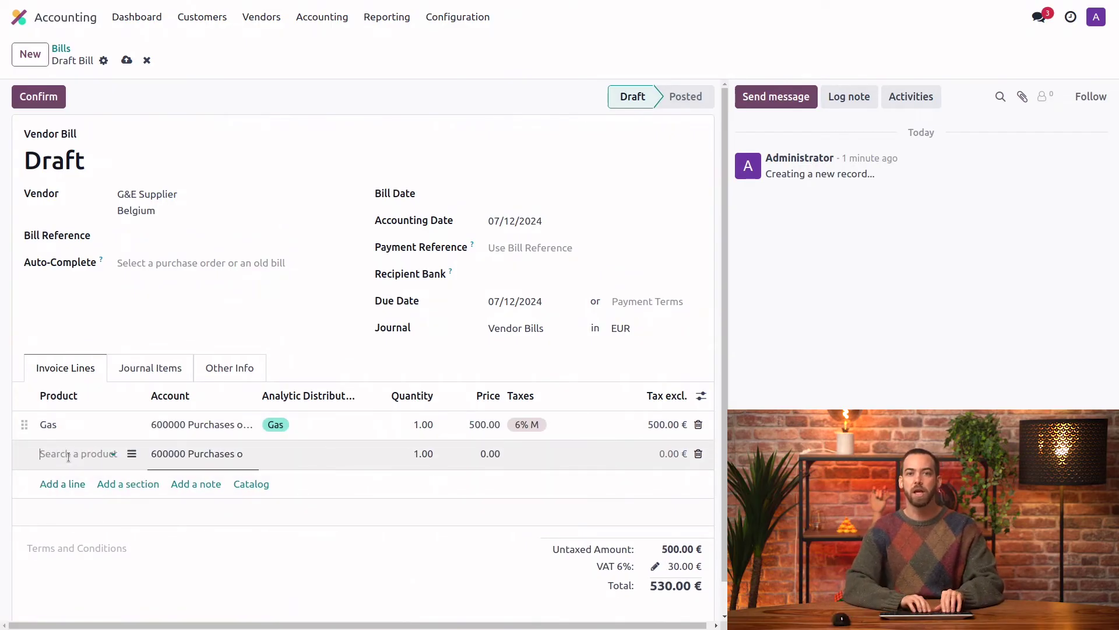
type("elec")
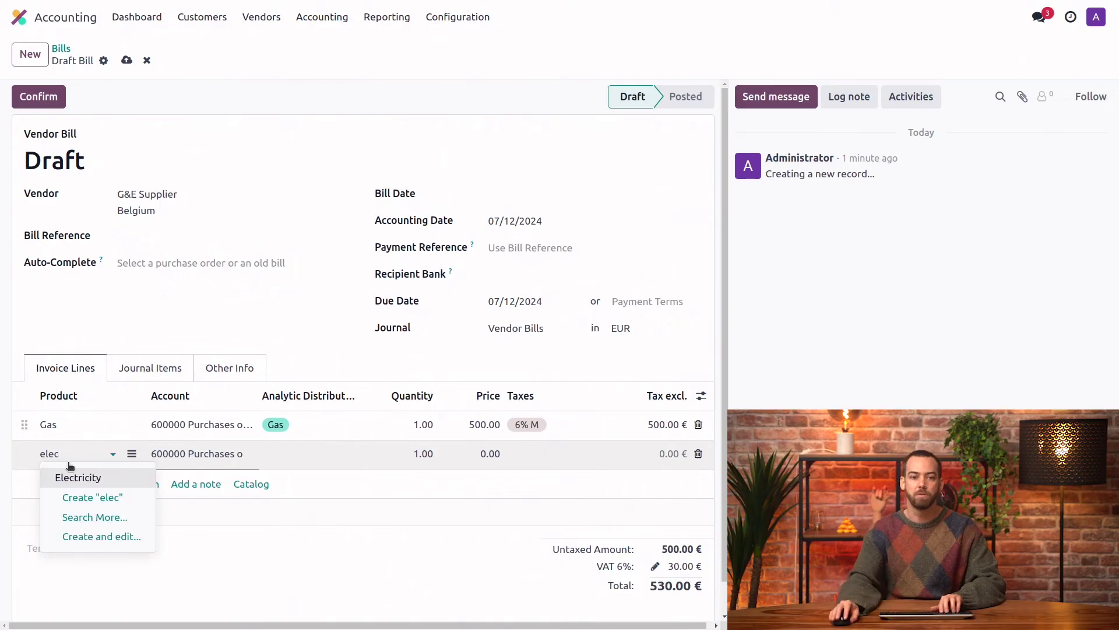
left_click(60, 475)
Allocate the Electricity line fully to the Electricity analytic account, bringing the total to 2,120.00 €.
left_click(296, 461)
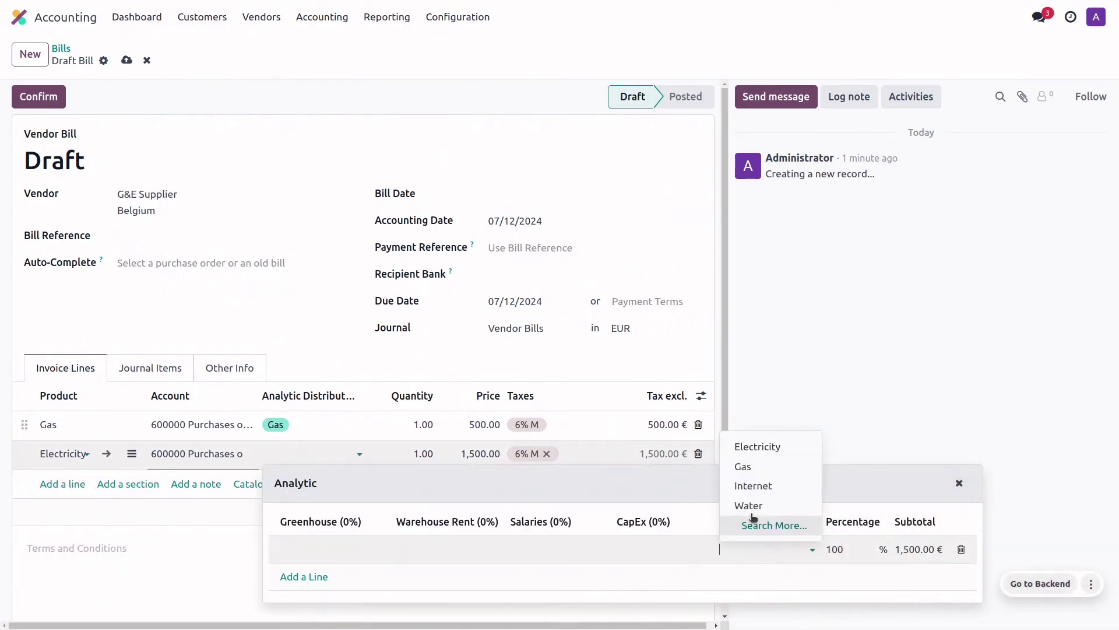
left_click(763, 446)
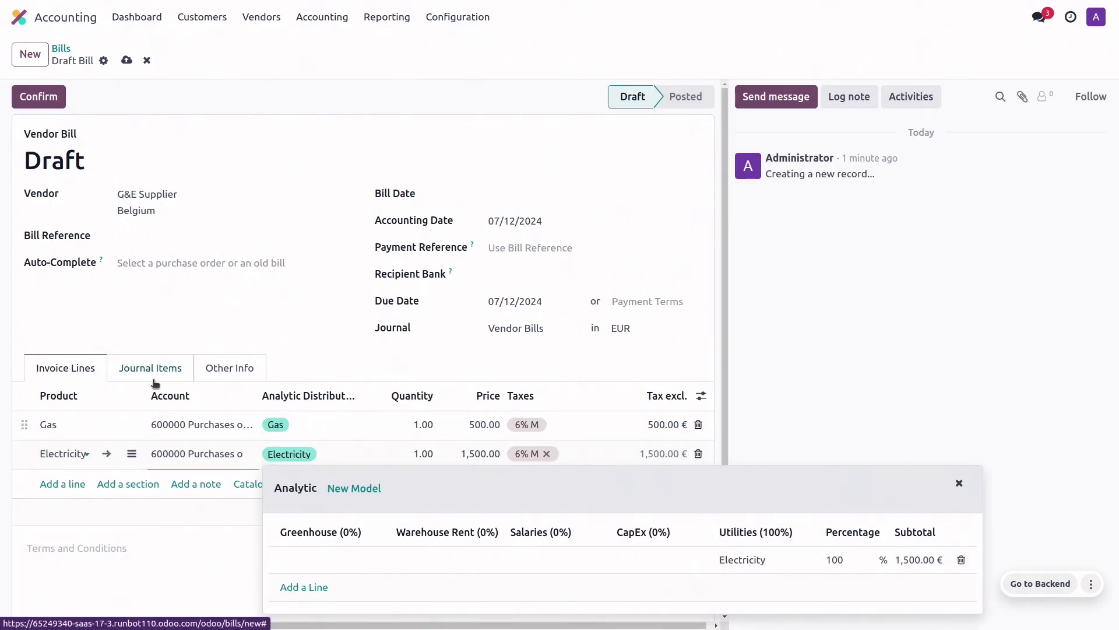
left_click(314, 338)
Set the G&E Supplier bill date to 12 July 2024 and confirm the 2,120.00 € bill.
left_click(543, 192)
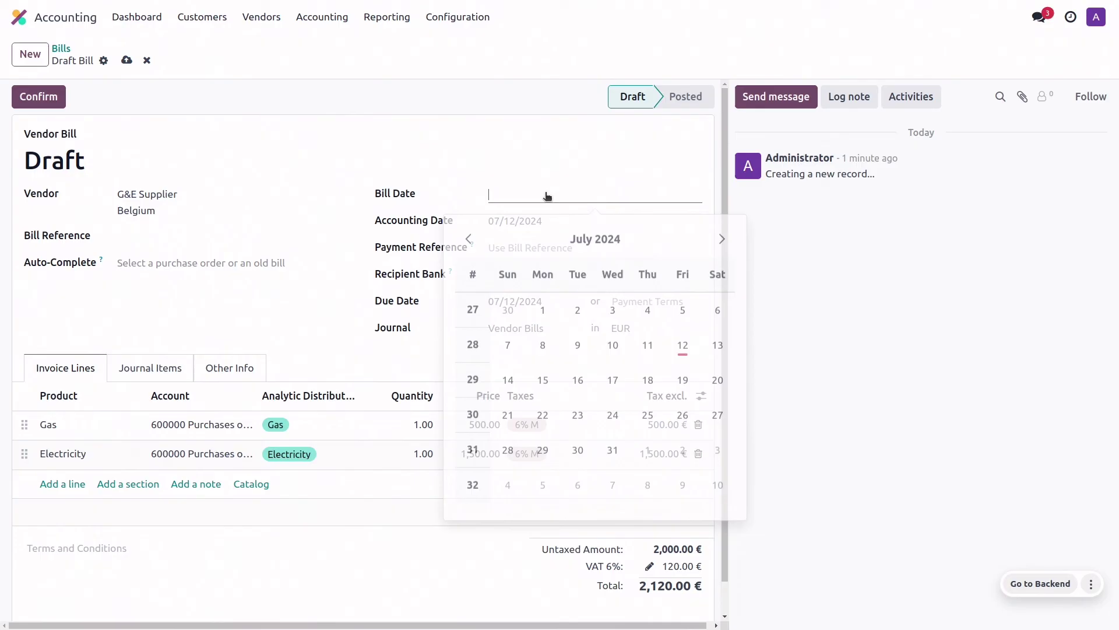
left_click(683, 339)
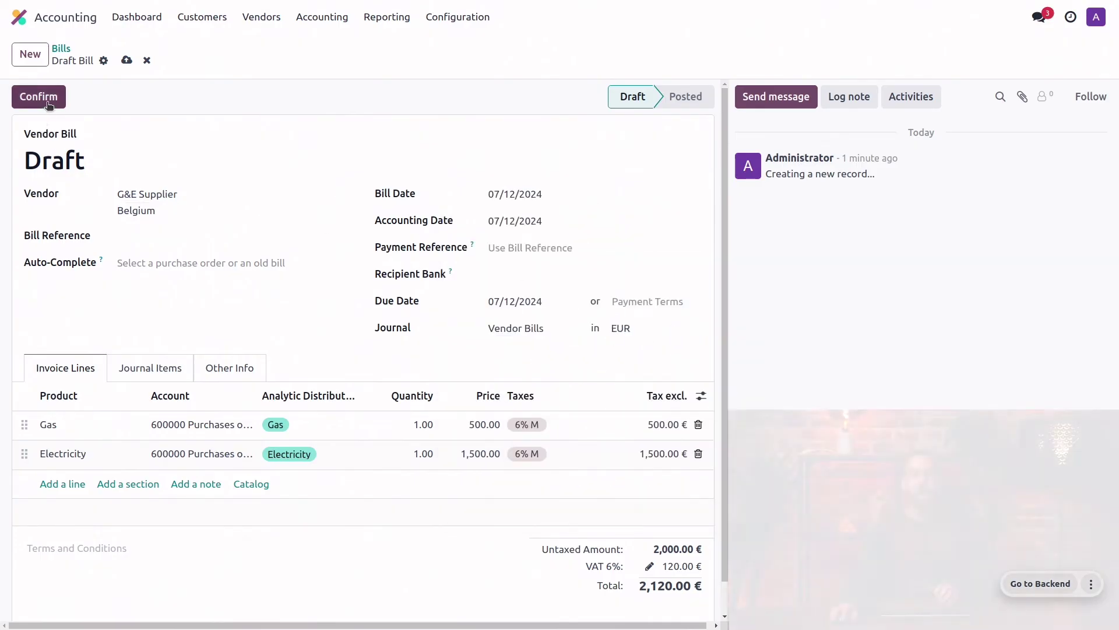
left_click(38, 97)
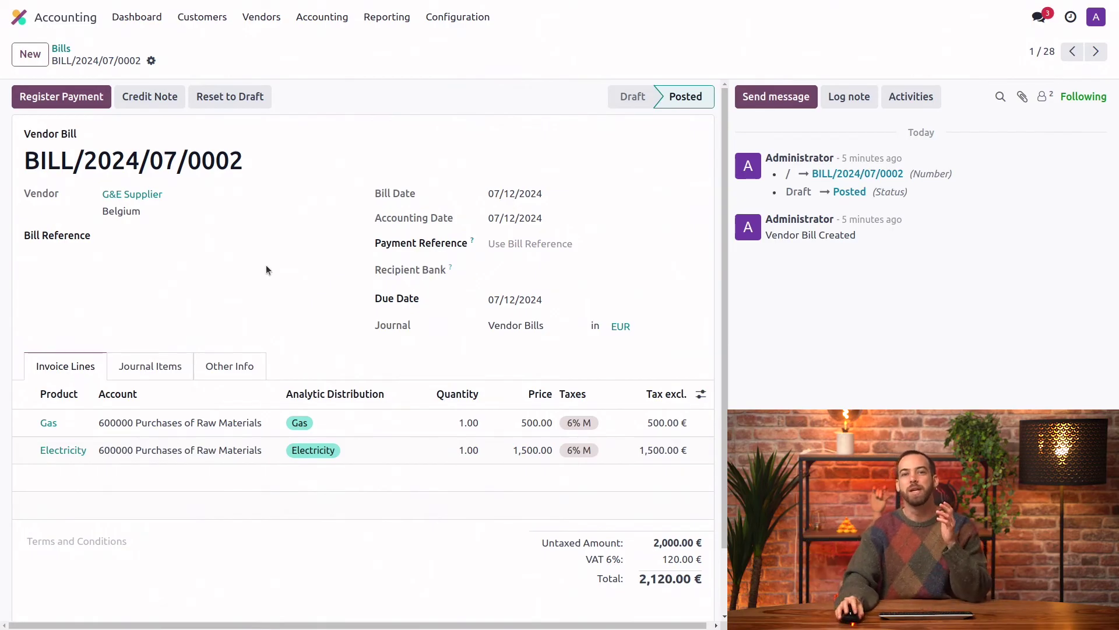
Leave the bill and open the Accounting Journal Items list.
left_click(61, 49)
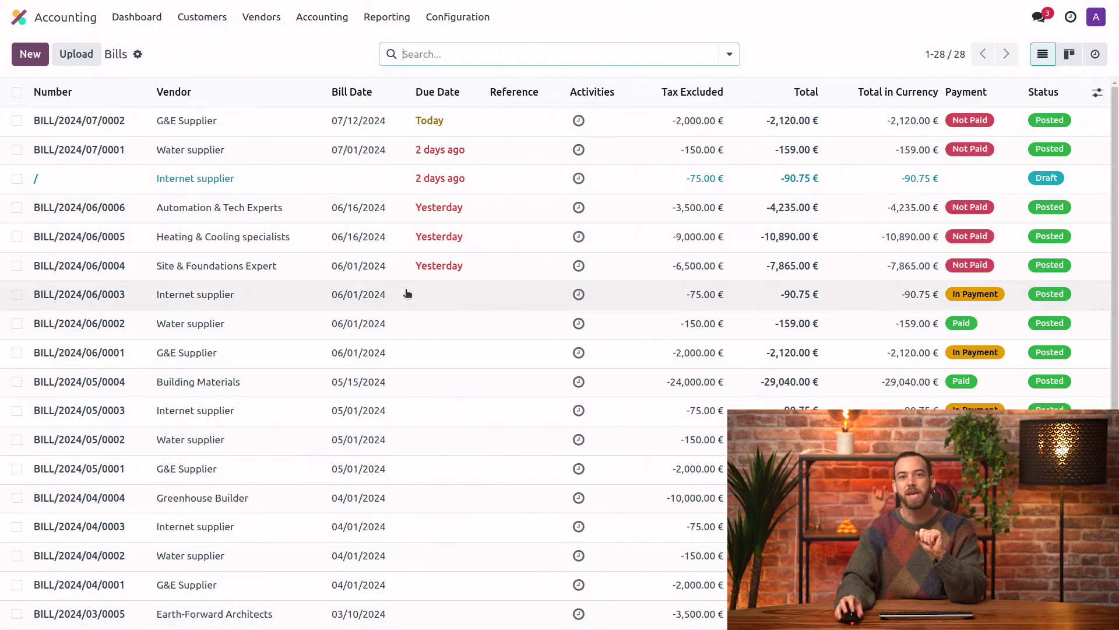
left_click(322, 18)
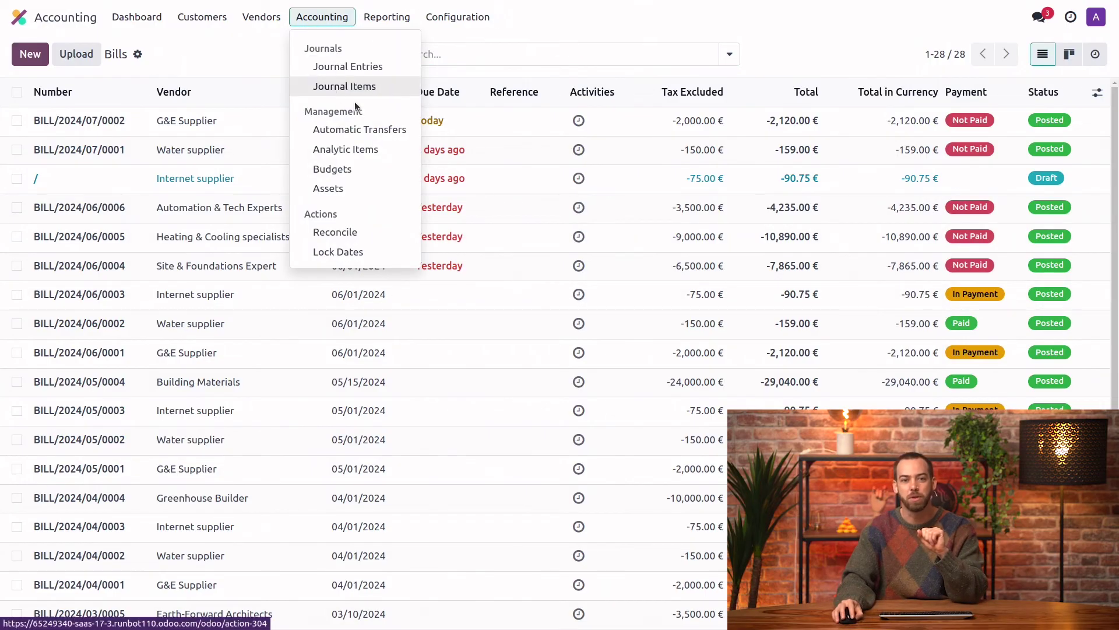
left_click(364, 87)
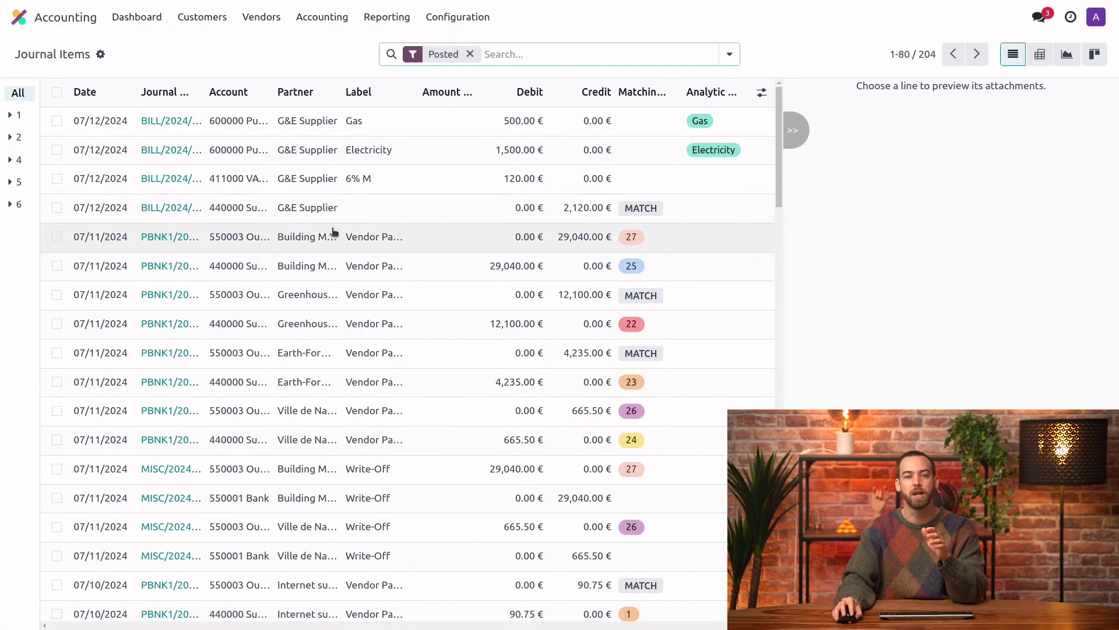
Group the journal items by Partner and filter them to account 600.
left_click(522, 54)
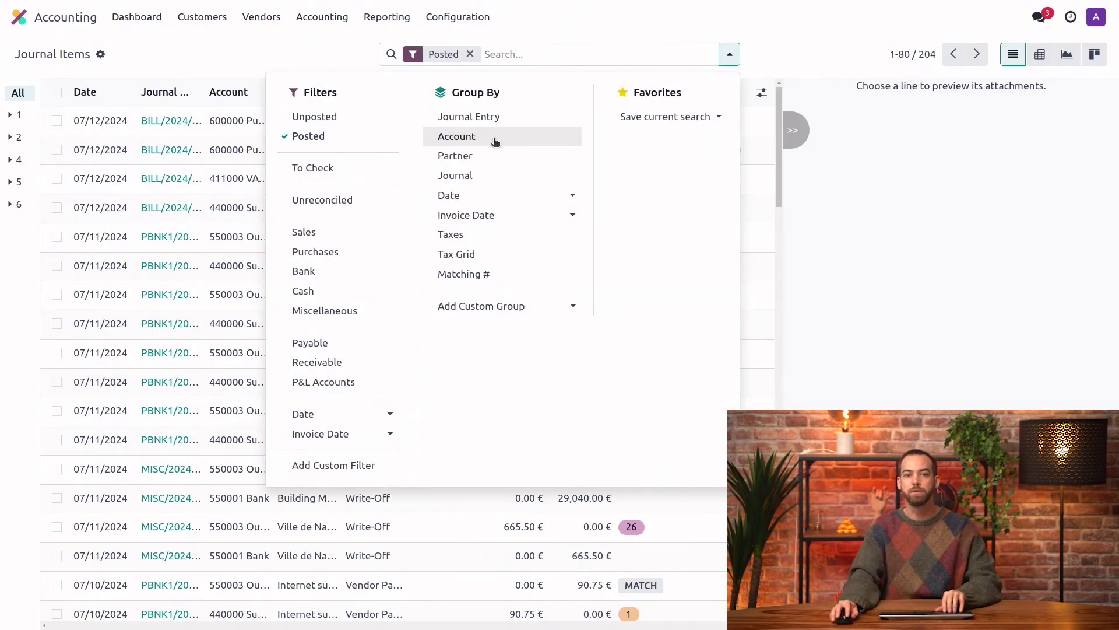
left_click(491, 156)
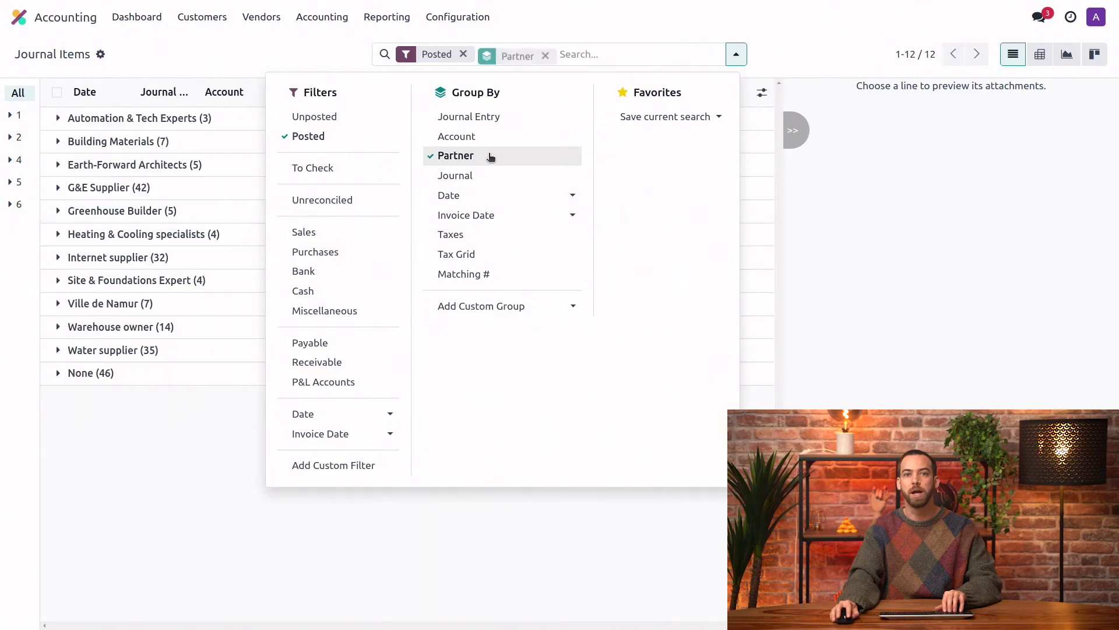
left_click(585, 52)
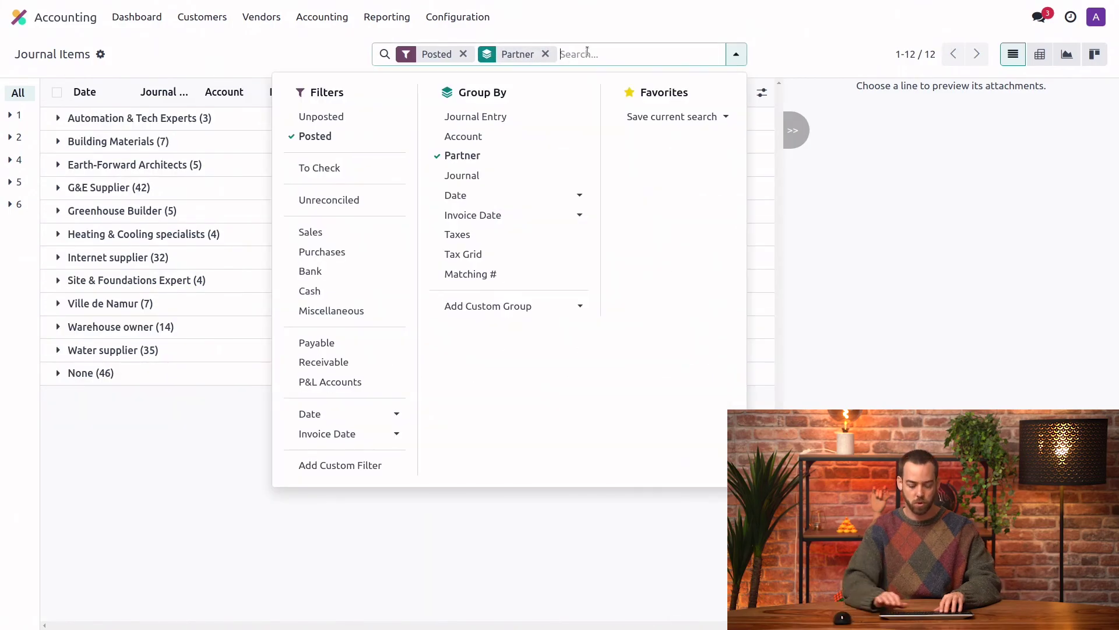
type("600")
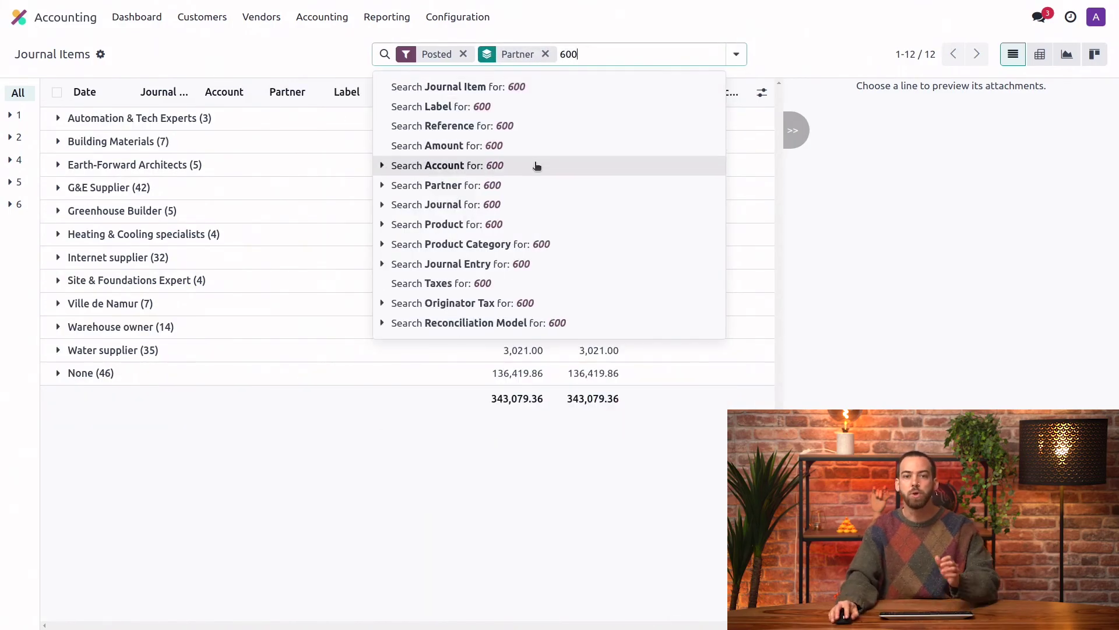
left_click(524, 170)
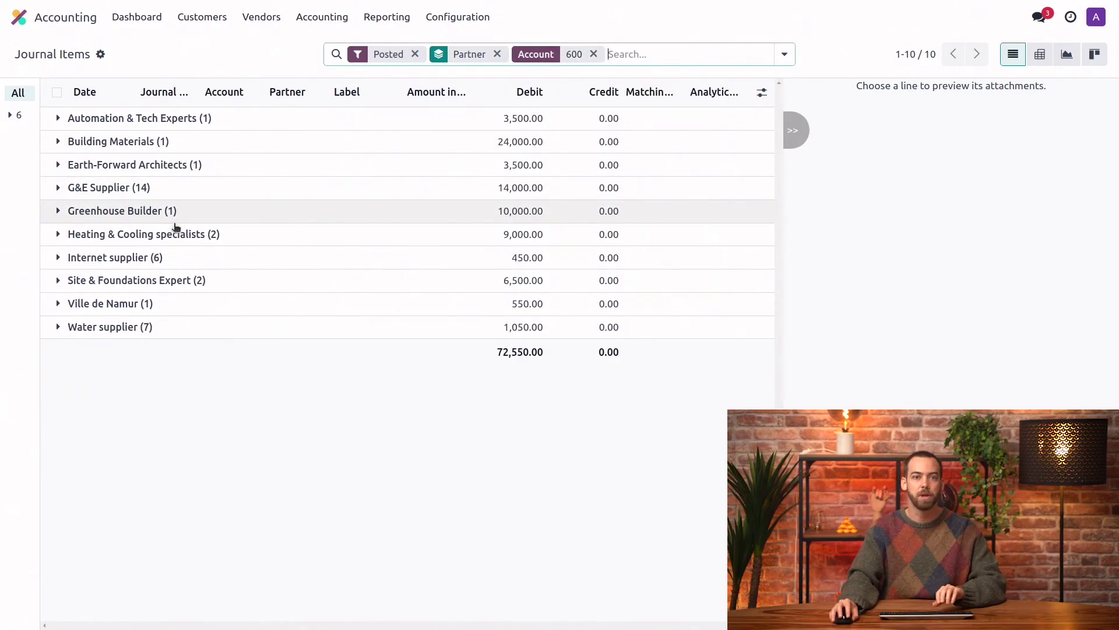
Select all six 75.00 € Internet supplier items and set their Utilities analytic distribution to Internet 100%.
left_click(57, 257)
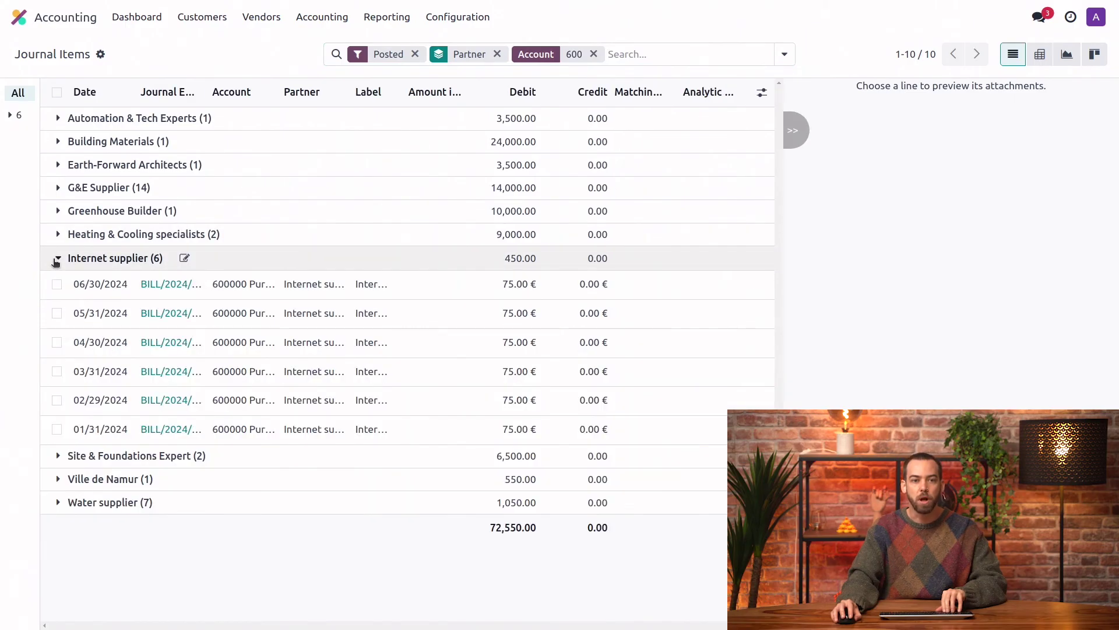
left_click(57, 93)
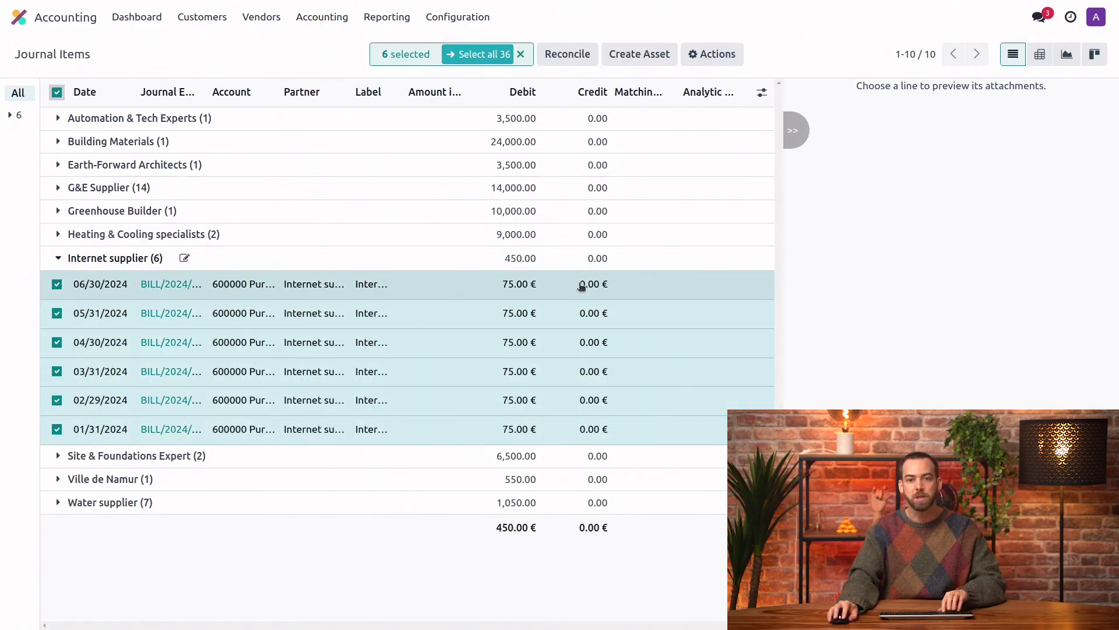
left_click(702, 289)
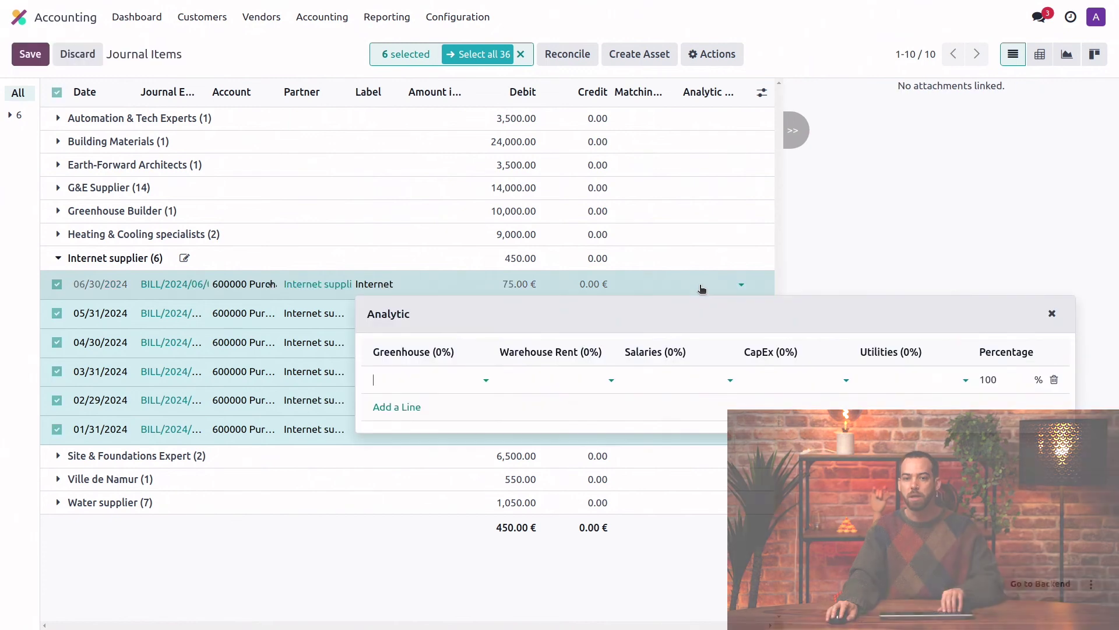
left_click(910, 381)
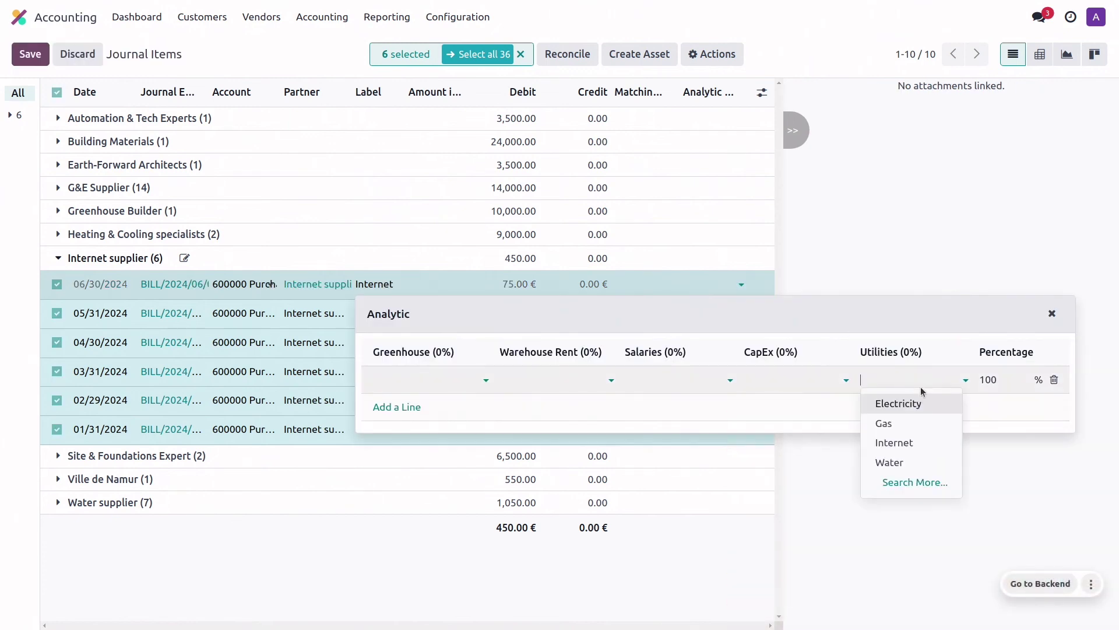
left_click(912, 442)
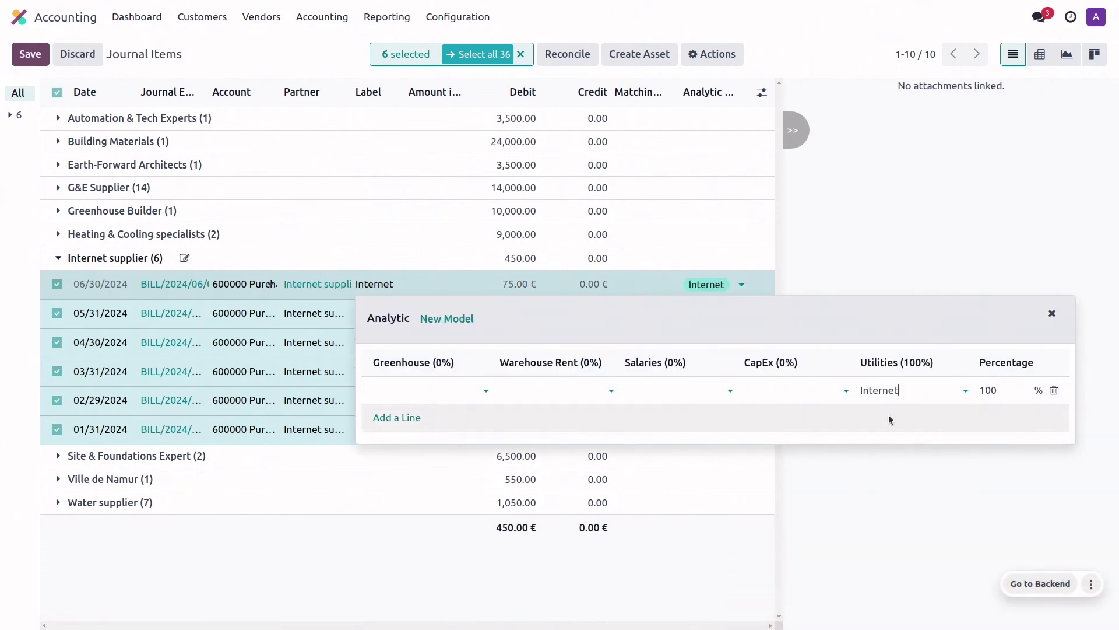
left_click(1052, 313)
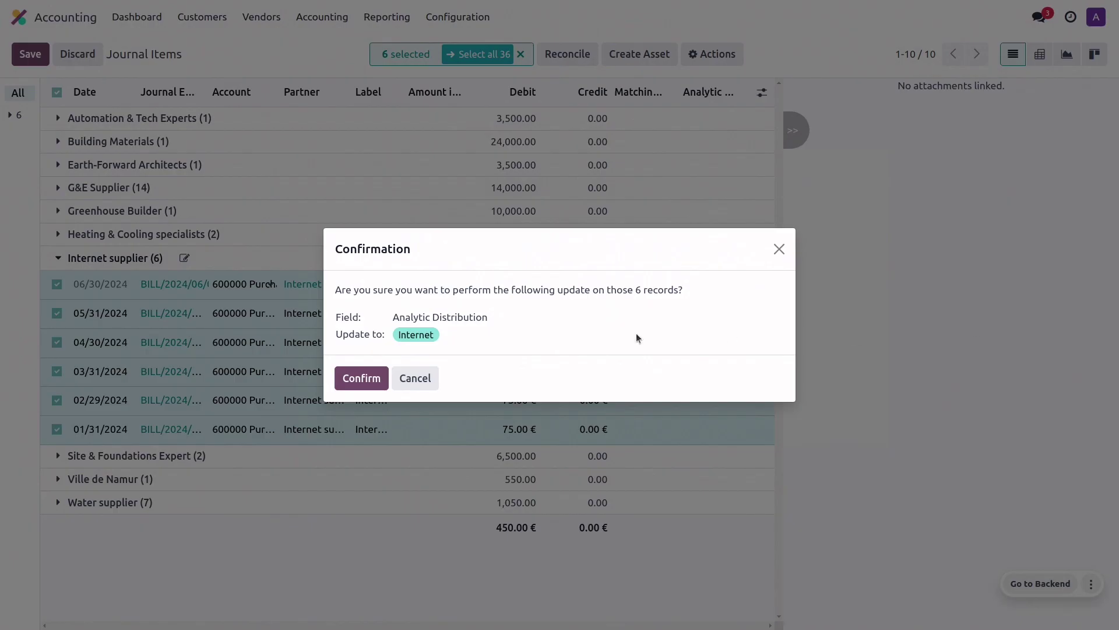
left_click(362, 379)
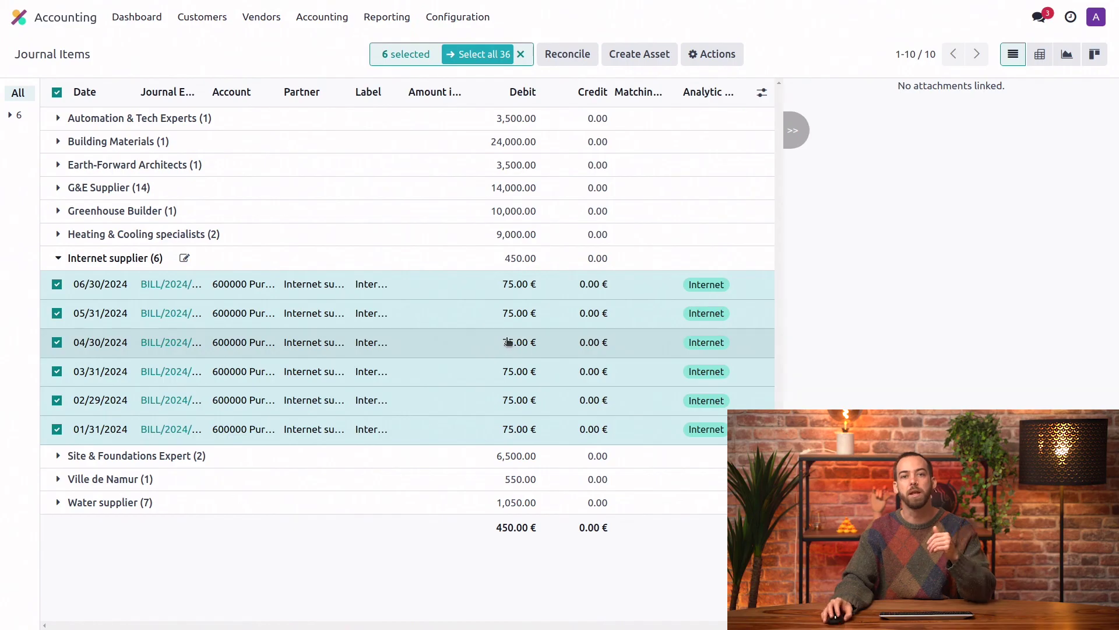
Open Analytic Items and group them by the Utilities plan (Electricity, Gas, Internet).
left_click(323, 18)
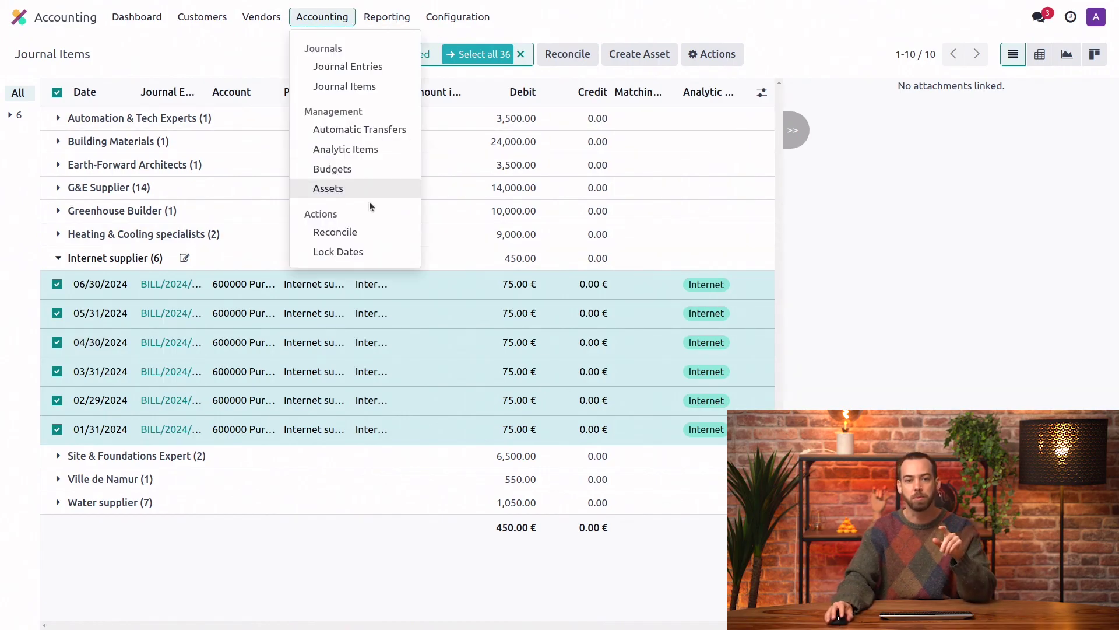
left_click(374, 151)
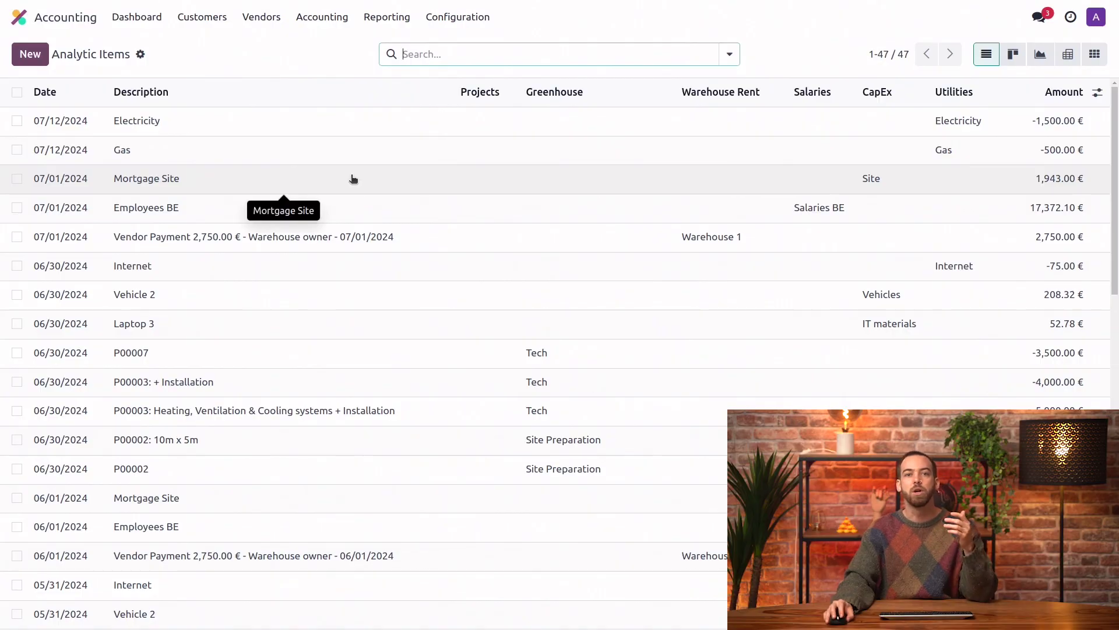
left_click(523, 54)
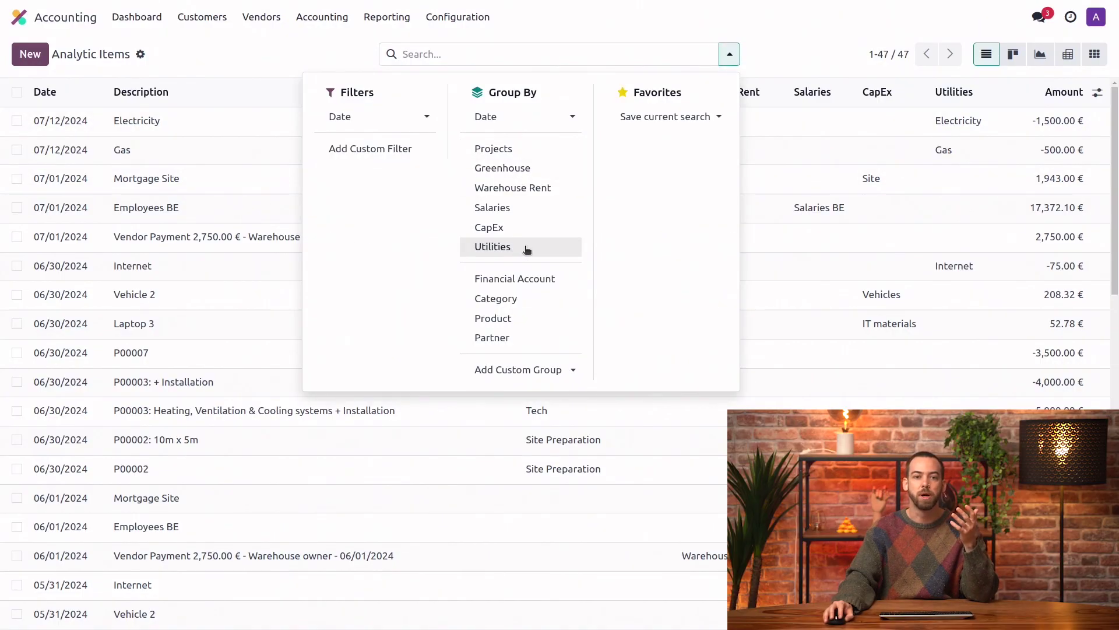
left_click(527, 249)
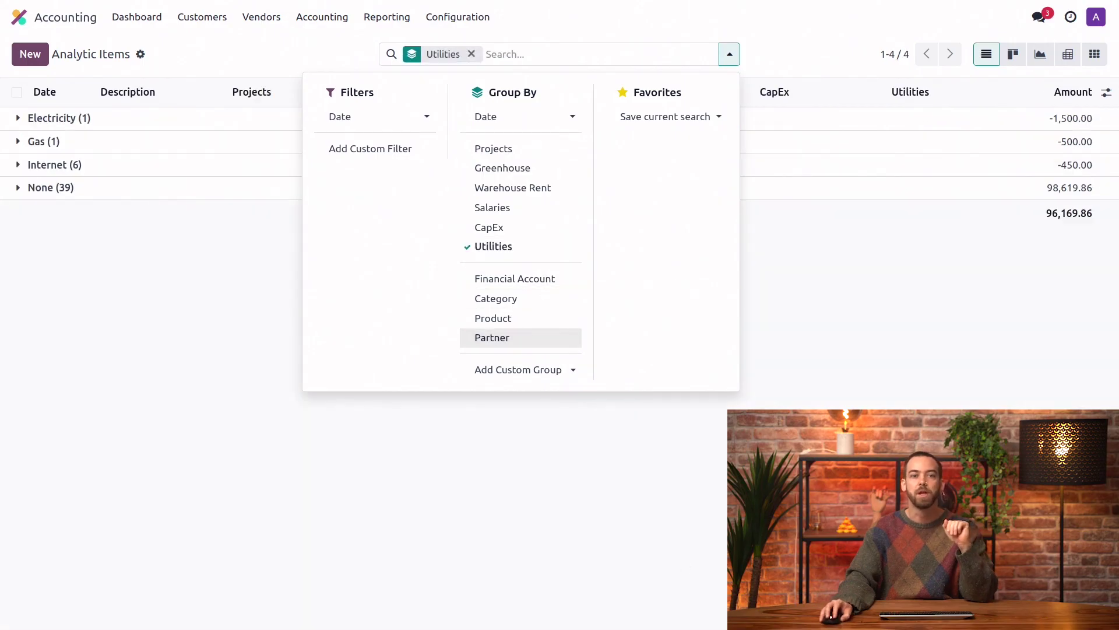
key("Escape")
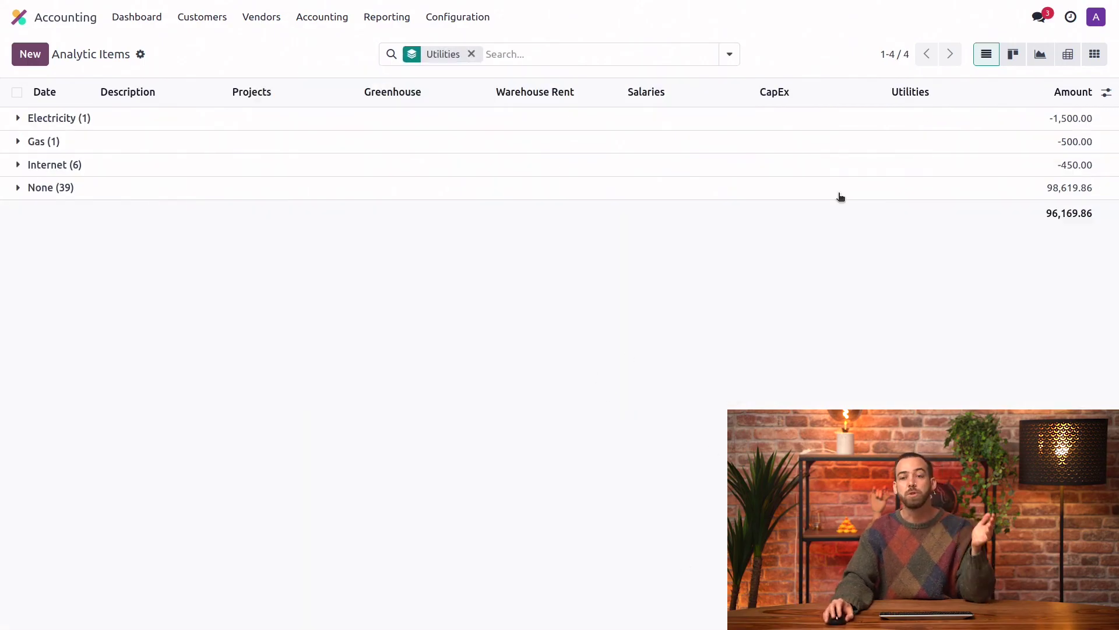
Switch Analytic Items to the pivot view, showing Utilities by month from January to July 2024.
left_click(1068, 55)
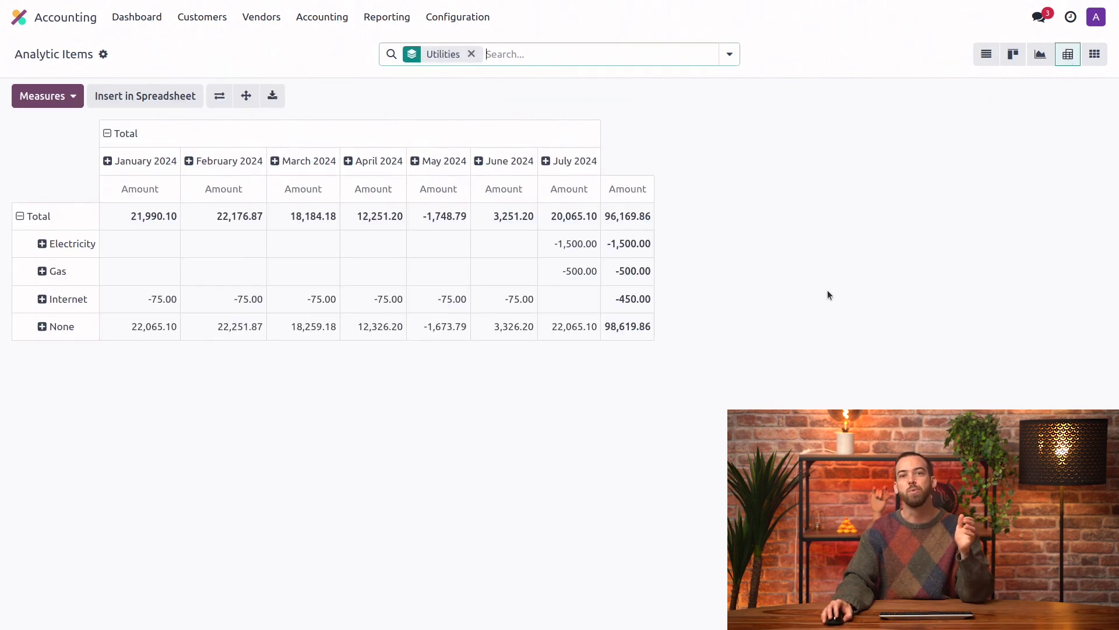